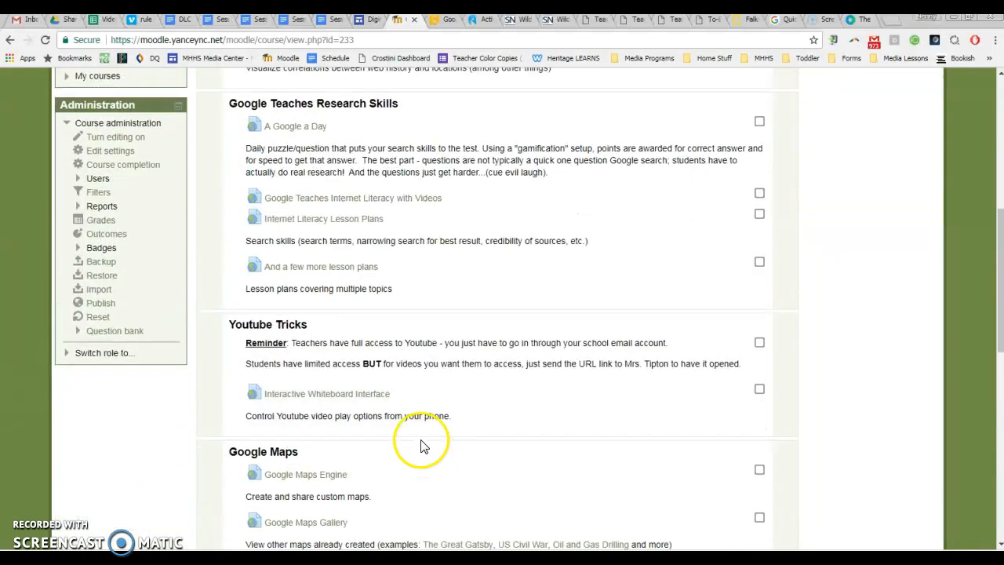
# - Look through the resource sections of the Google Resources course, from Ways Google Uses Data to More Resources Powered by Google
pyautogui.scroll(-3, 416, 449)
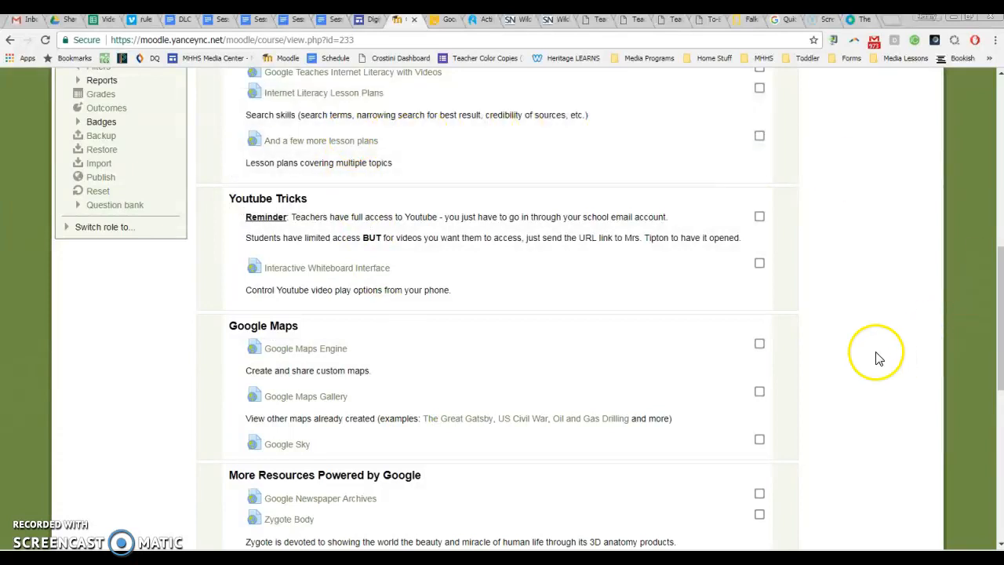
pyautogui.scroll(-3, 646, 314)
pyautogui.scroll(-3, 648, 315)
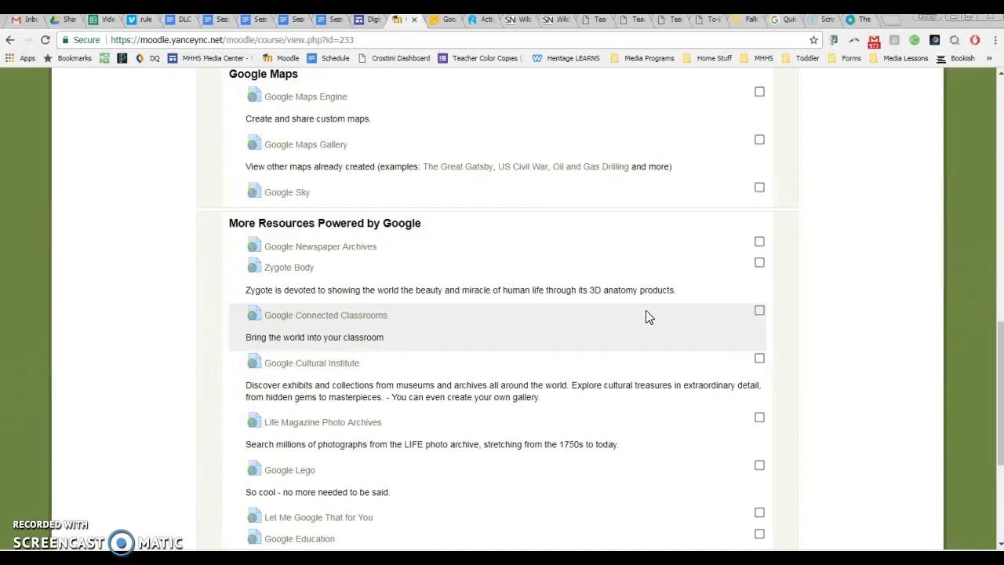
pyautogui.scroll(-3, 646, 317)
pyautogui.scroll(15, 646, 316)
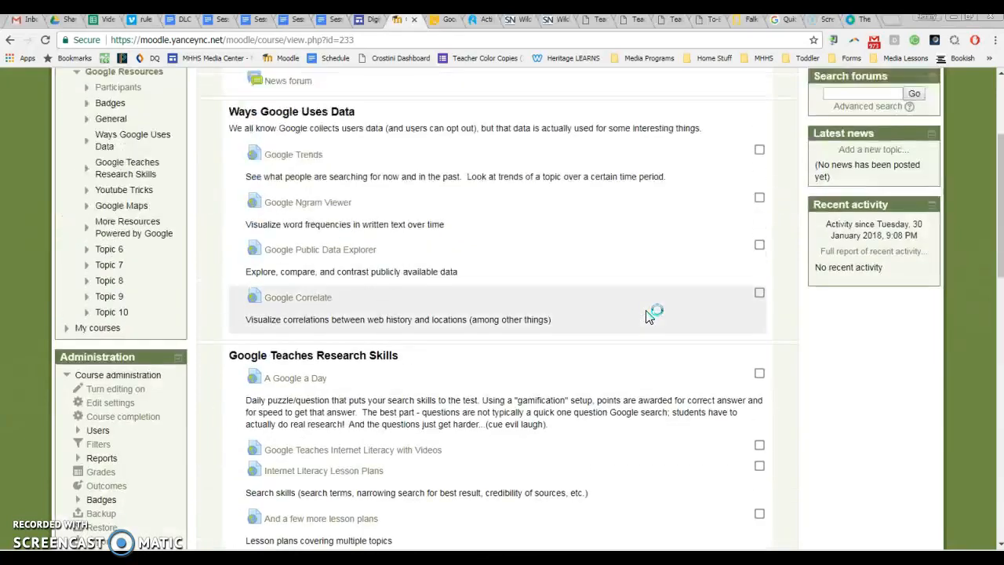
pyautogui.scroll(5, 646, 315)
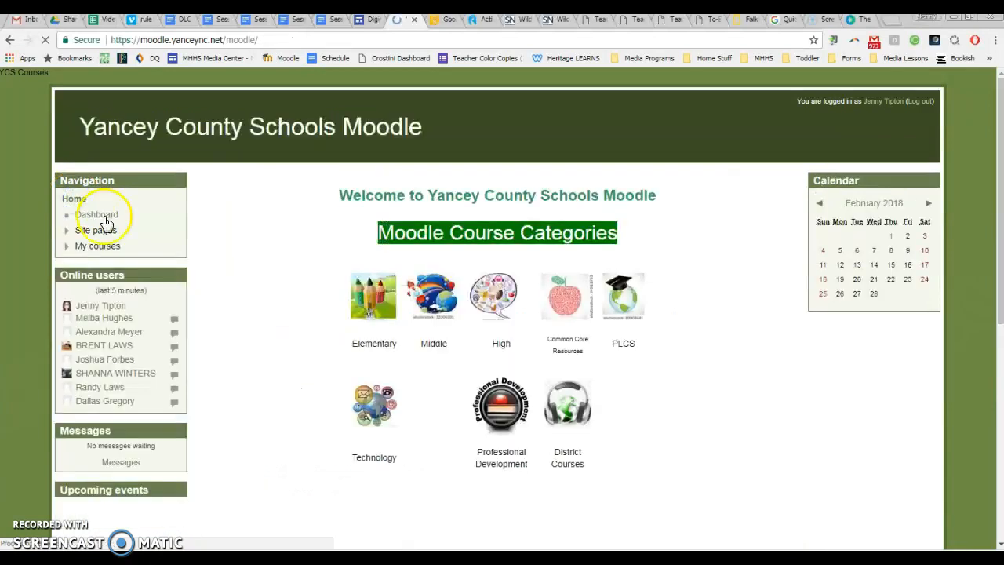
# - Open the YES Math 2 SPR14 course and look over its list of modules
pyautogui.click(97, 247)
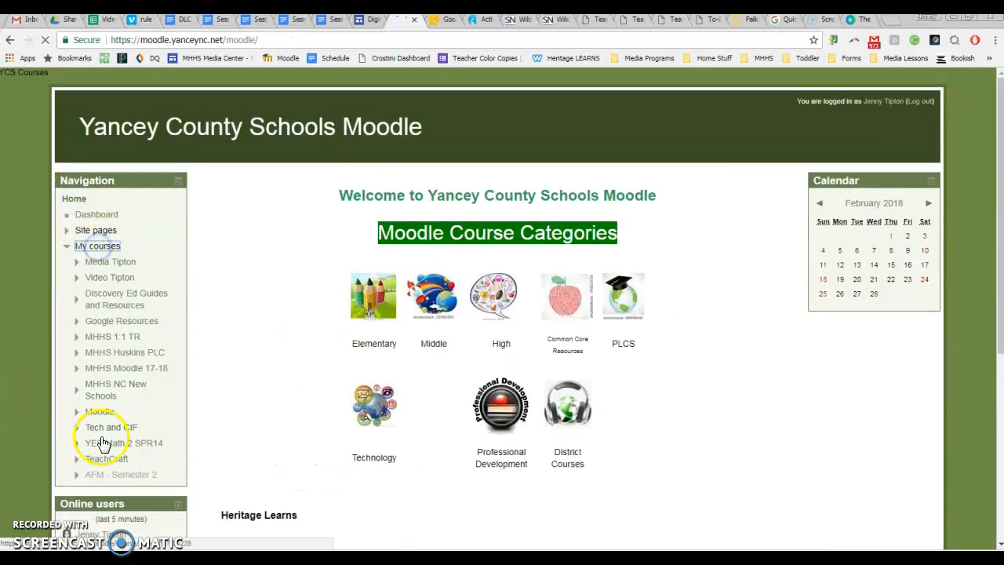
pyautogui.click(111, 444)
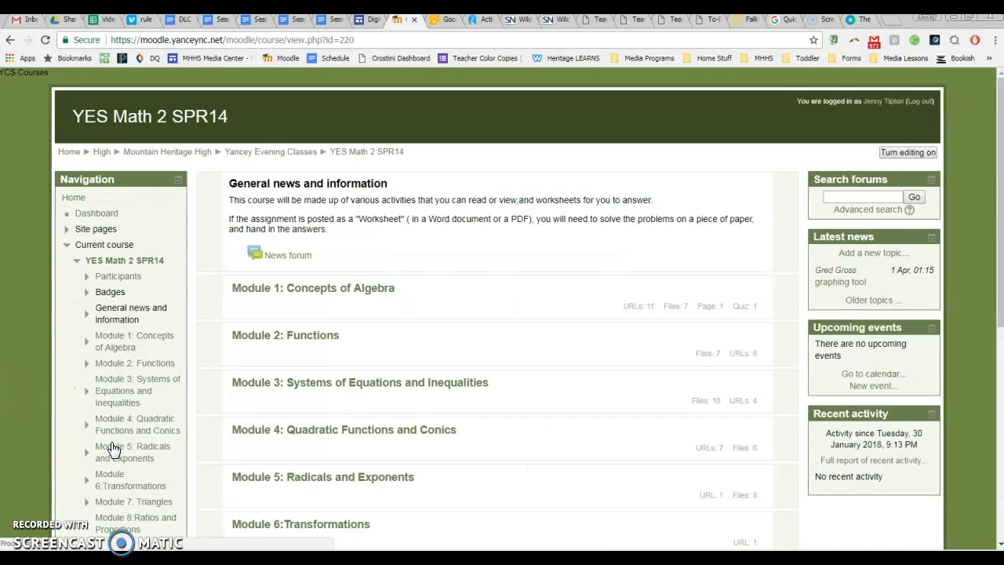
pyautogui.scroll(-2, 773, 311)
pyautogui.scroll(-1, 774, 311)
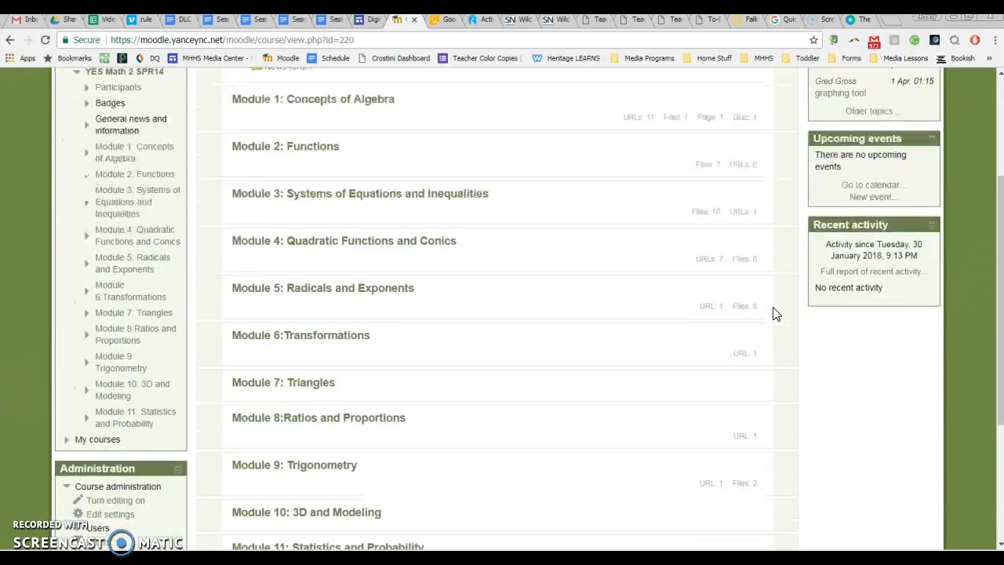
pyautogui.scroll(-2, 370, 484)
pyautogui.scroll(5, 365, 471)
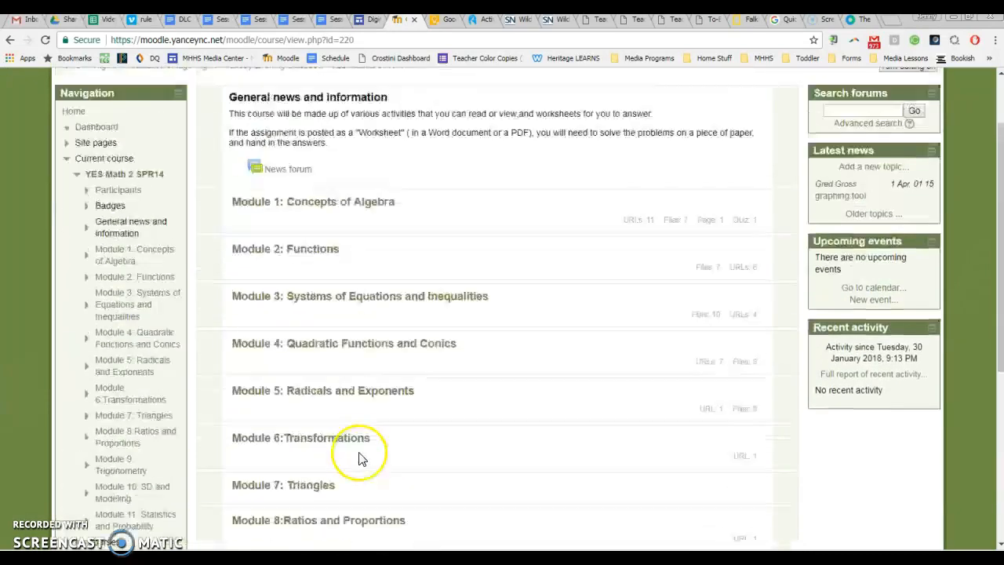
# - Open Module 1: Concepts of Algebra and examine its day-by-day activities down to the Unit 1 Quiz
pyautogui.click(311, 292)
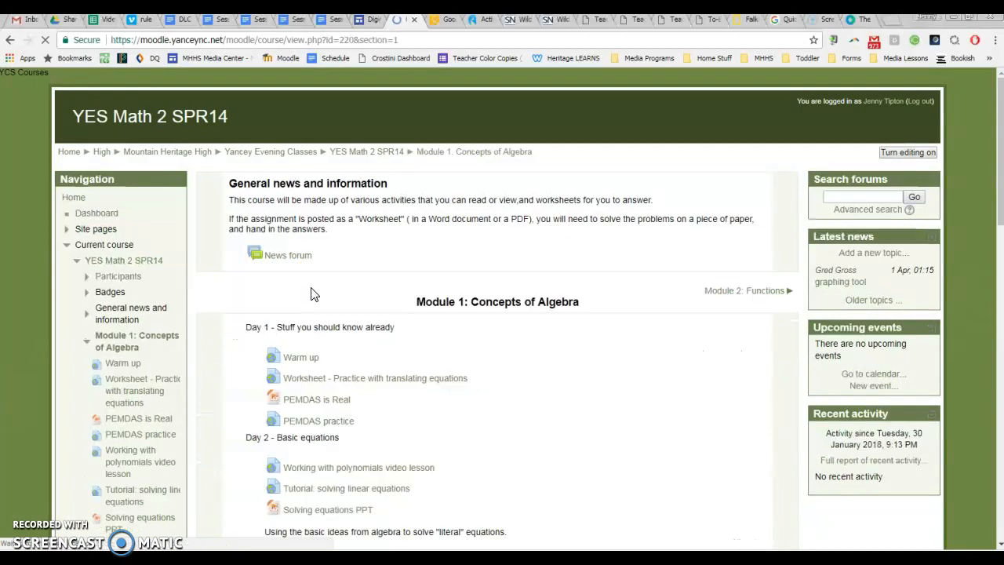
pyautogui.scroll(-2, 471, 326)
pyautogui.scroll(-6, 473, 330)
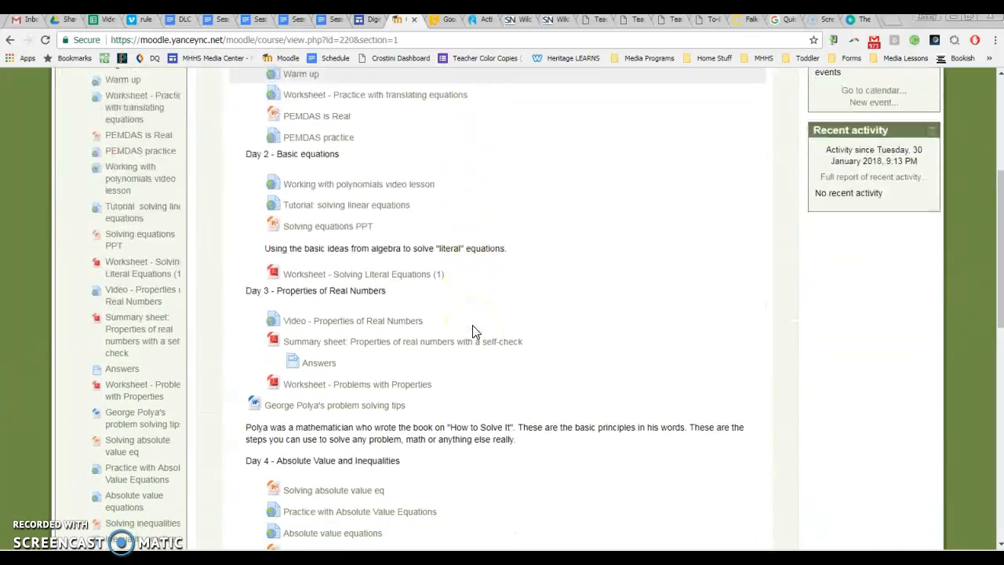
pyautogui.scroll(4, 459, 422)
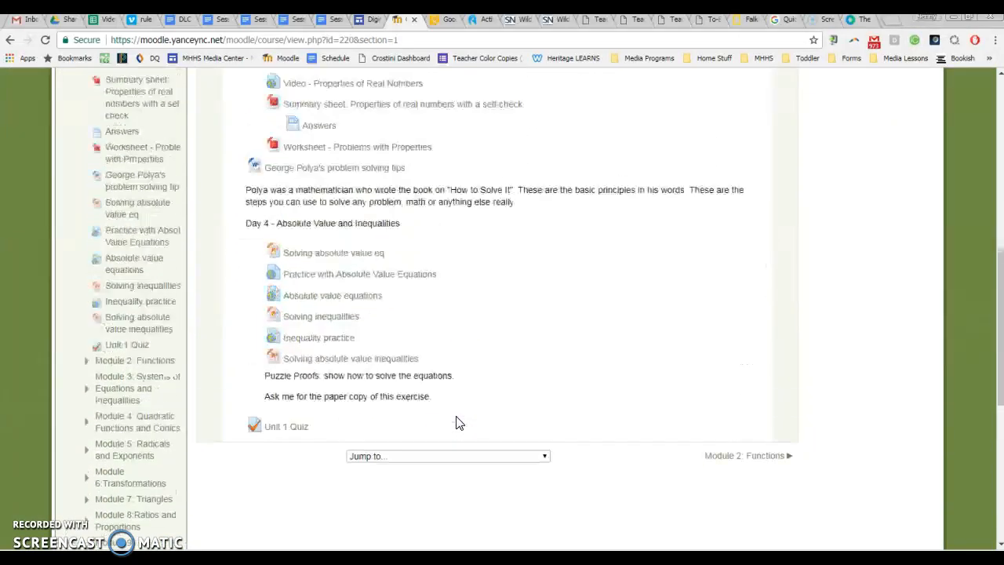
pyautogui.scroll(4, 461, 423)
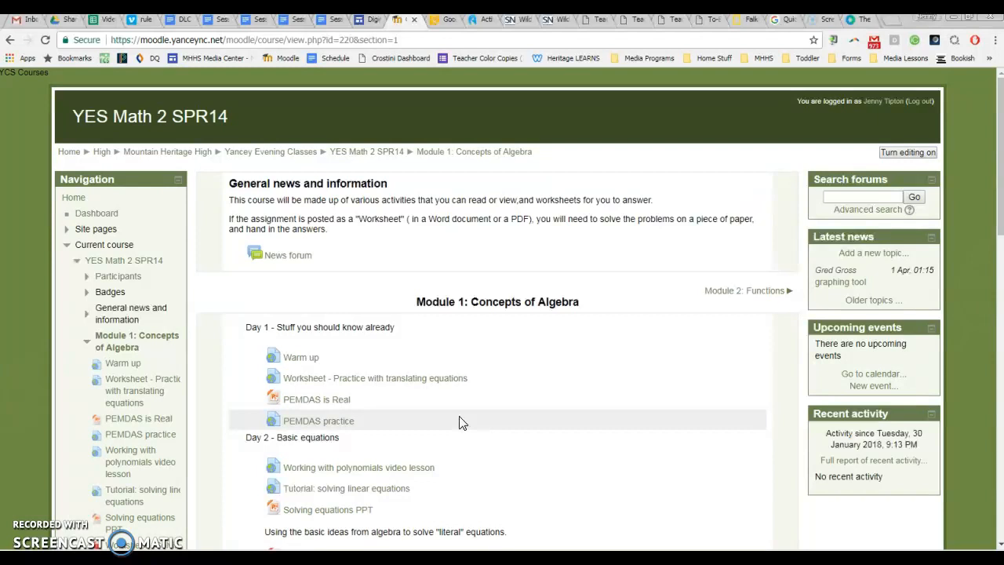
pyautogui.scroll(-5, 424, 384)
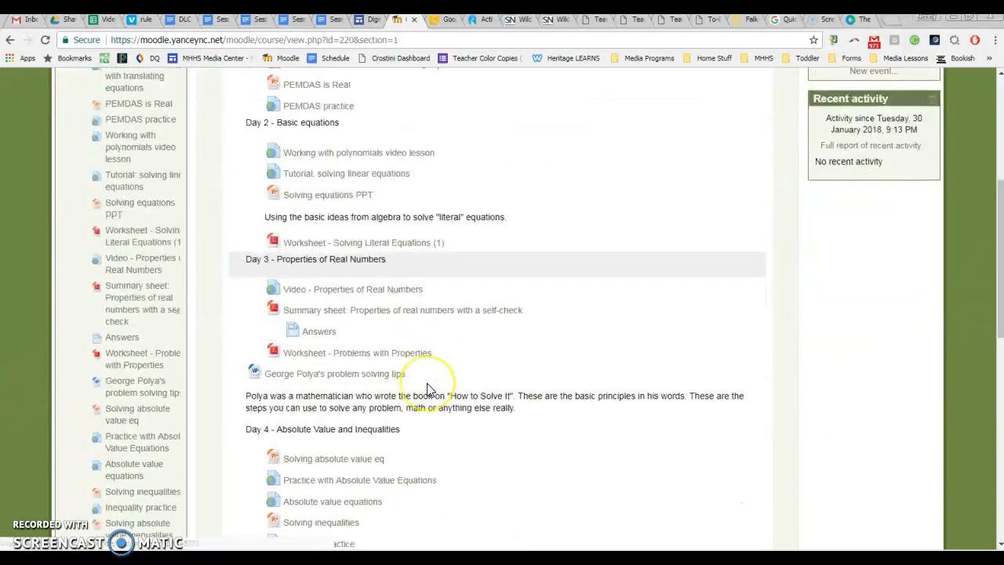
pyautogui.scroll(6, 427, 388)
# - Open the Media Services course from the dashboard and bring up its course settings for editing
pyautogui.click(75, 153)
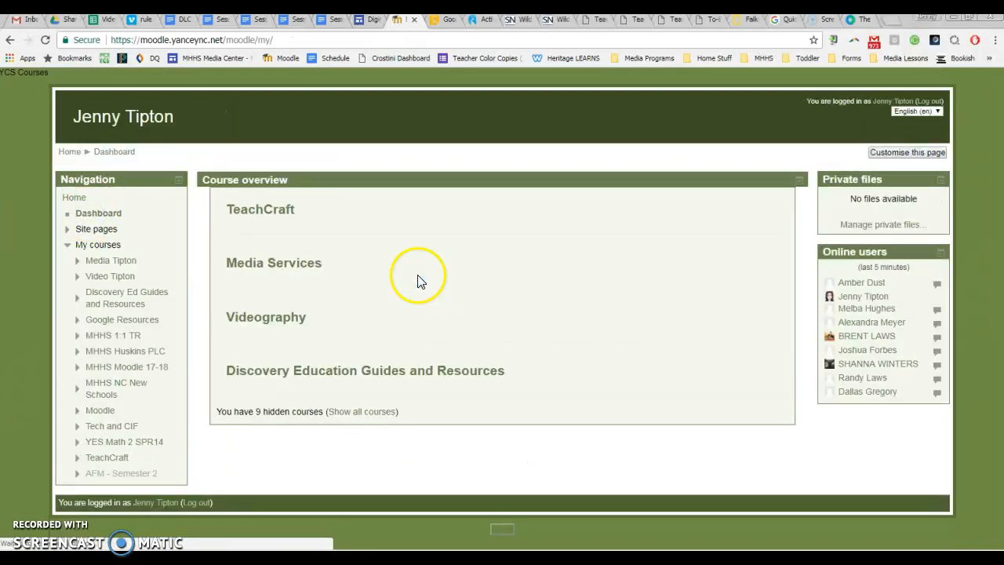
pyautogui.click(267, 260)
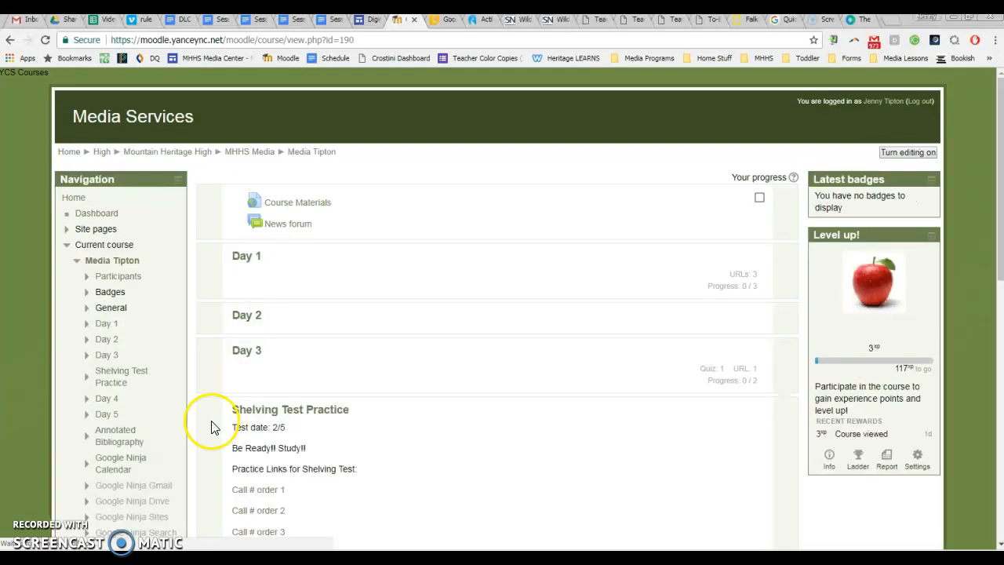
pyautogui.scroll(-5, 213, 426)
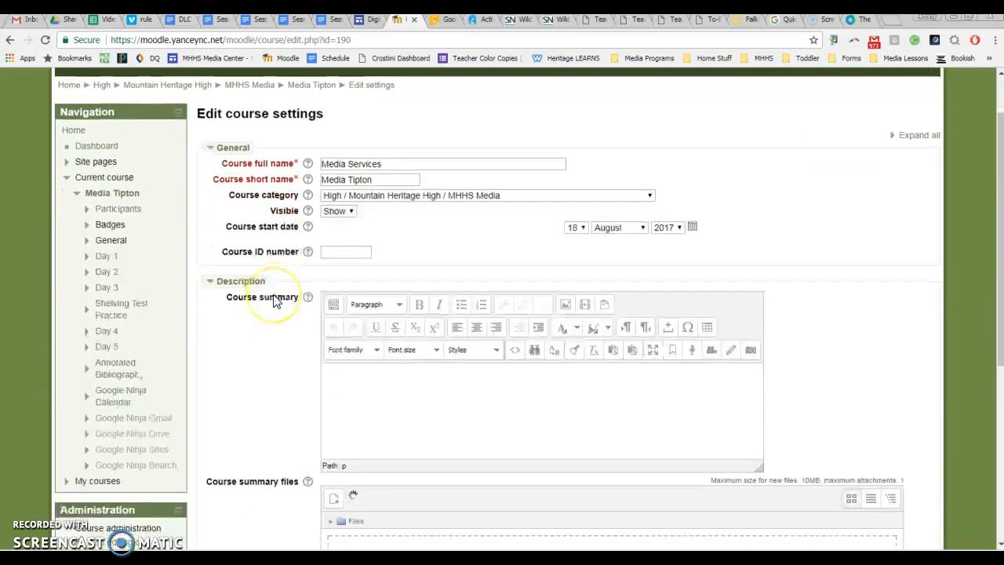
# - In the course format settings, set the course layout to Show one section per page and save the settings
pyautogui.scroll(-4, 274, 302)
pyautogui.click(223, 330)
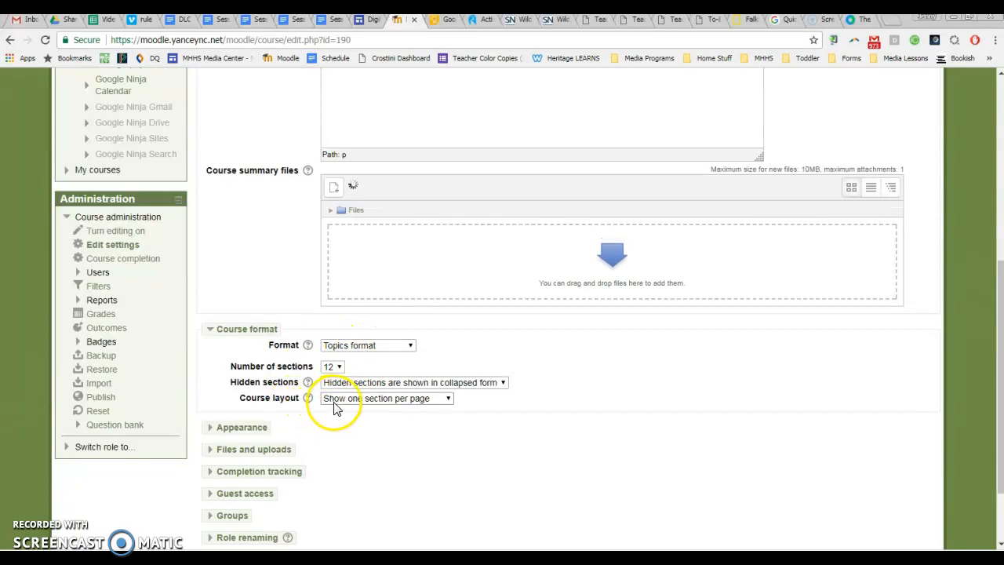
pyautogui.click(369, 402)
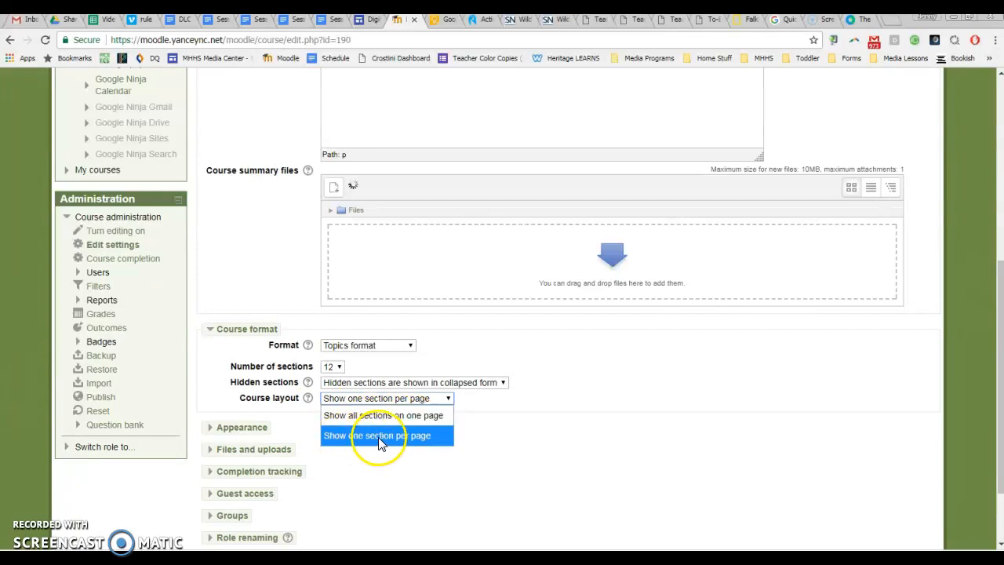
pyautogui.click(378, 437)
pyautogui.scroll(-2, 377, 441)
pyautogui.click(354, 469)
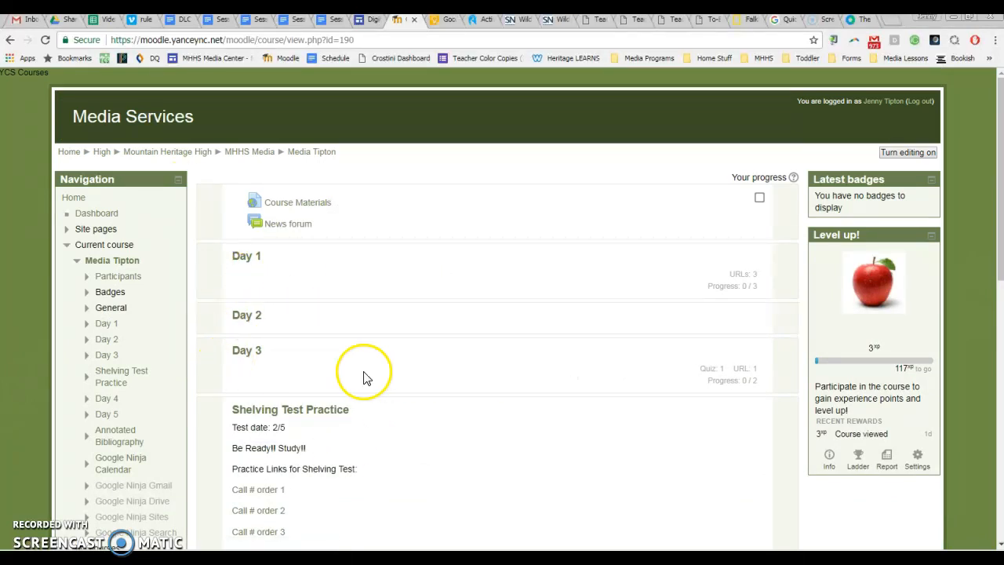
# - View the Day 1 section on its own page and return to the Media Services course page
pyautogui.click(256, 261)
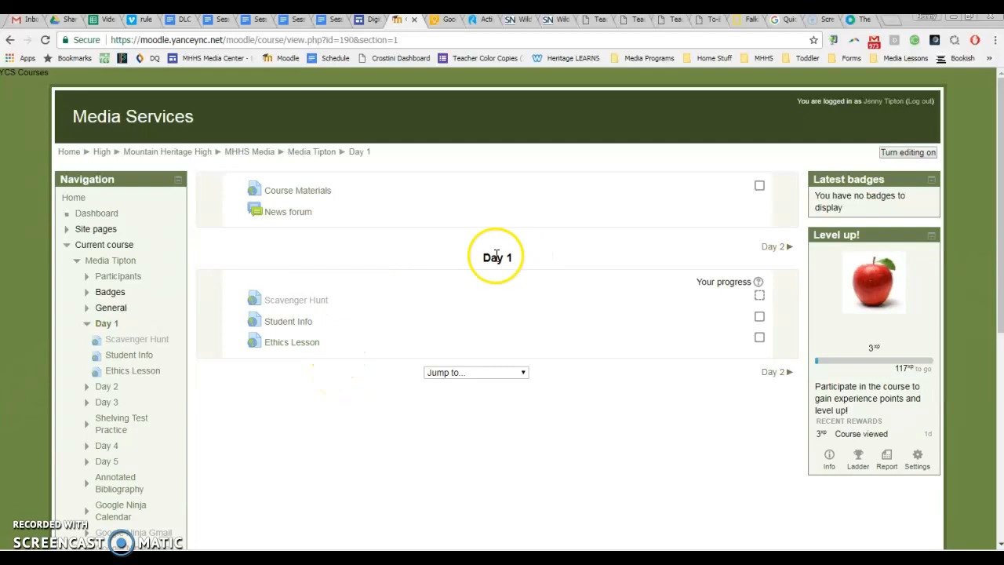
pyautogui.click(324, 154)
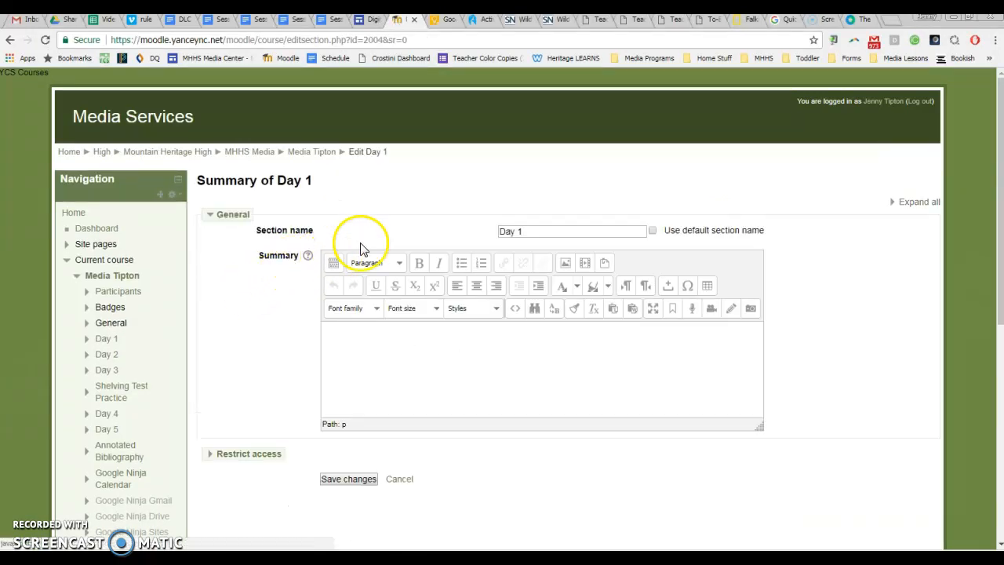
# - Review the Day 1 section's name and summary fields, and save the section settings
pyautogui.moveTo(620, 231); pyautogui.dragTo(484, 235)
pyautogui.click(374, 362)
pyautogui.click(340, 333)
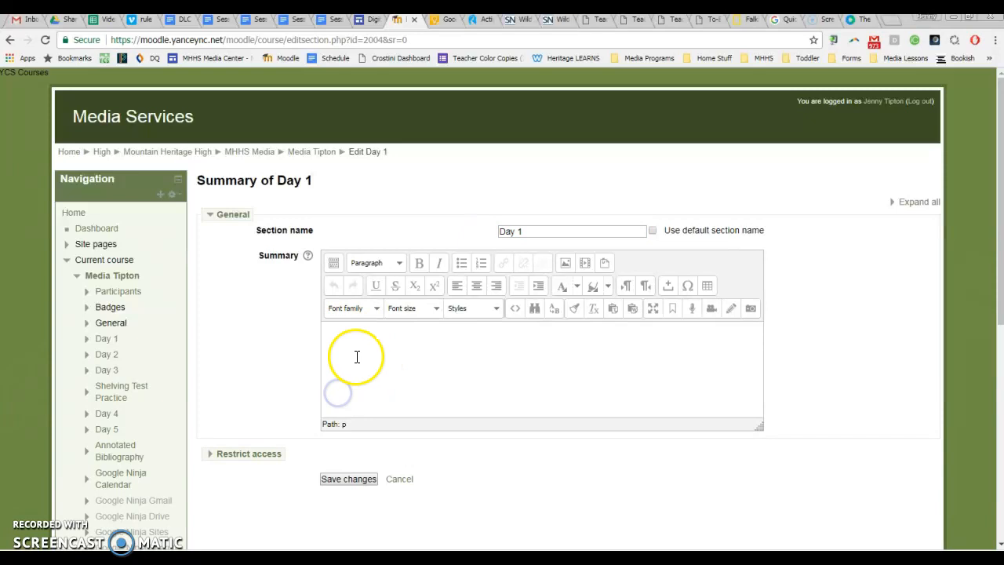
pyautogui.click(346, 480)
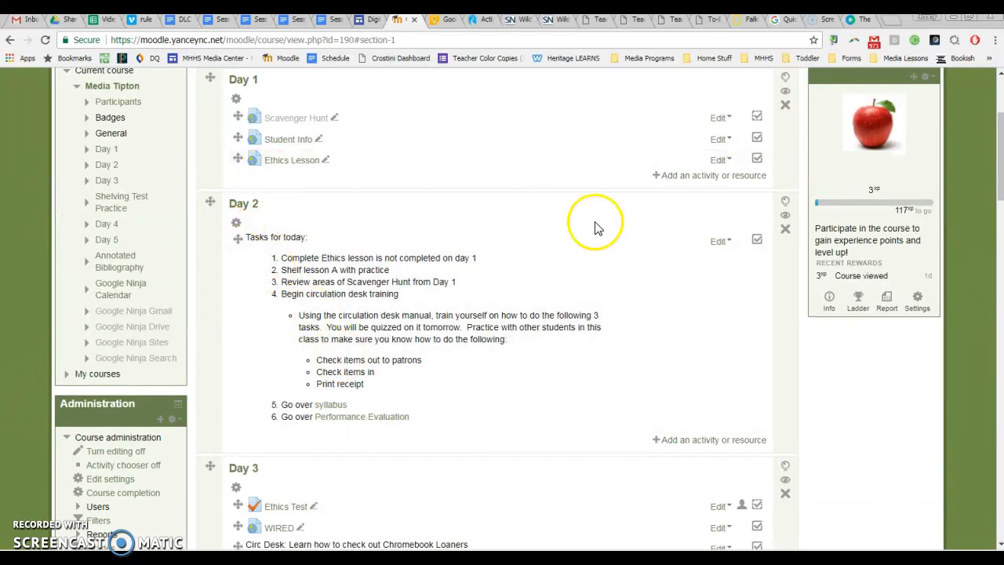
# - Turn course editing off and highlight the Shelving Test Practice summary from "Be Ready!! Study!!" to "Category Matching" on the course page
pyautogui.scroll(5, 595, 228)
pyautogui.click(913, 152)
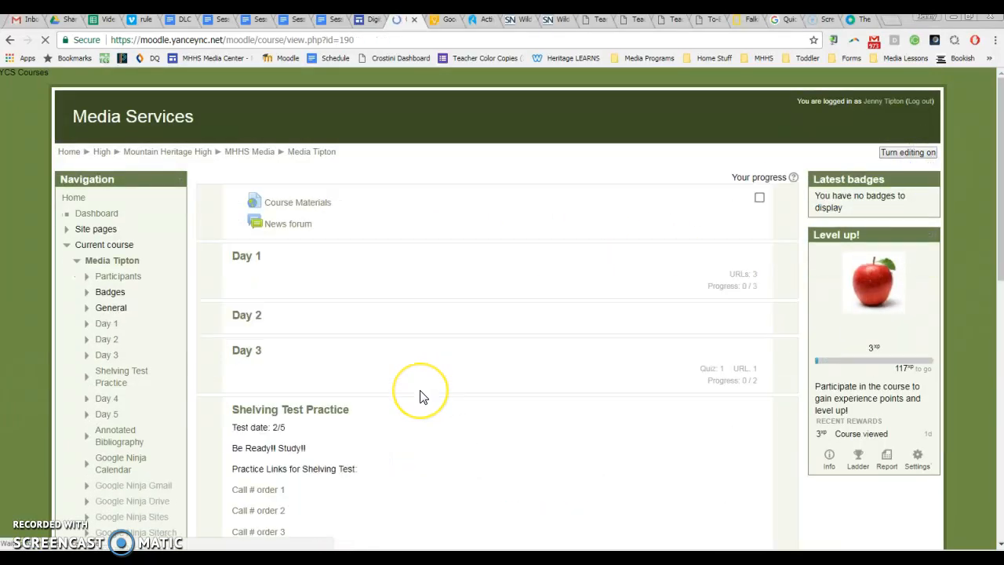
pyautogui.scroll(-3, 420, 396)
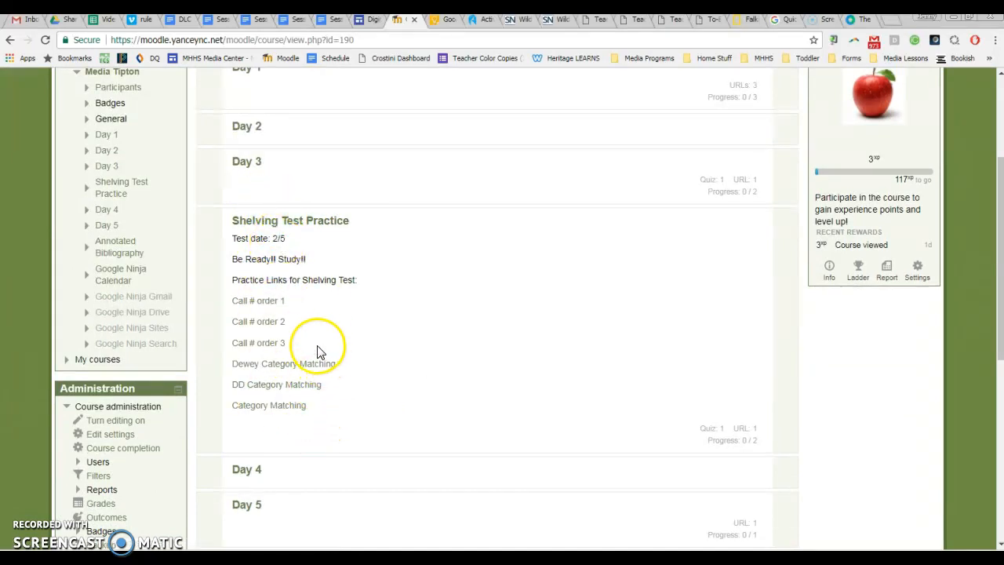
pyautogui.moveTo(332, 406); pyautogui.dragTo(221, 249)
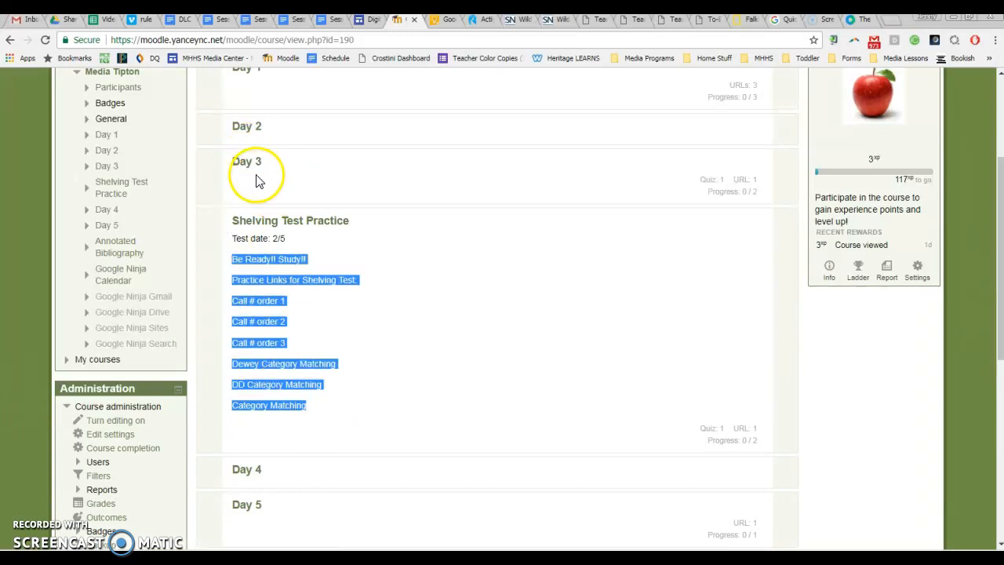
pyautogui.scroll(2, 486, 383)
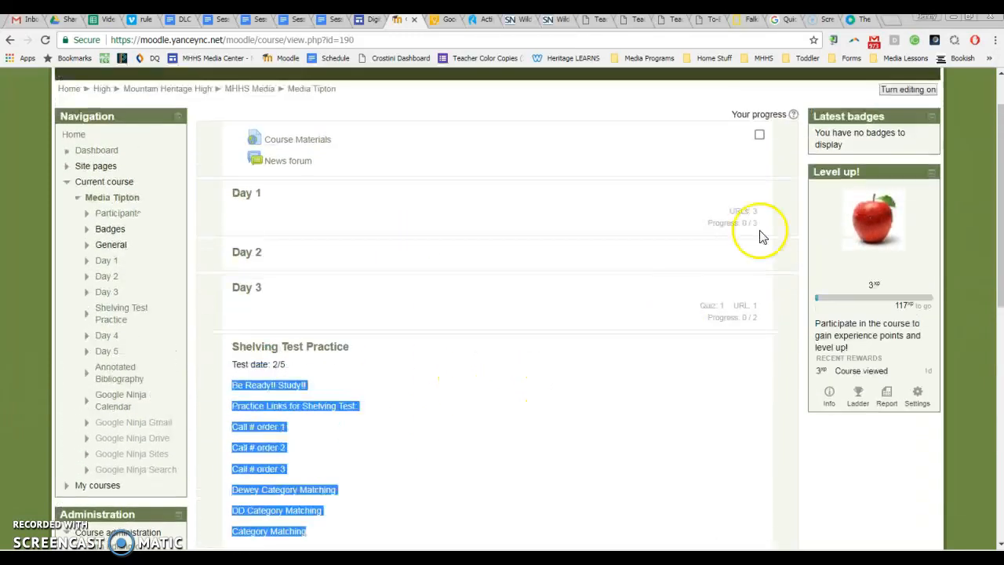
pyautogui.scroll(-2, 487, 353)
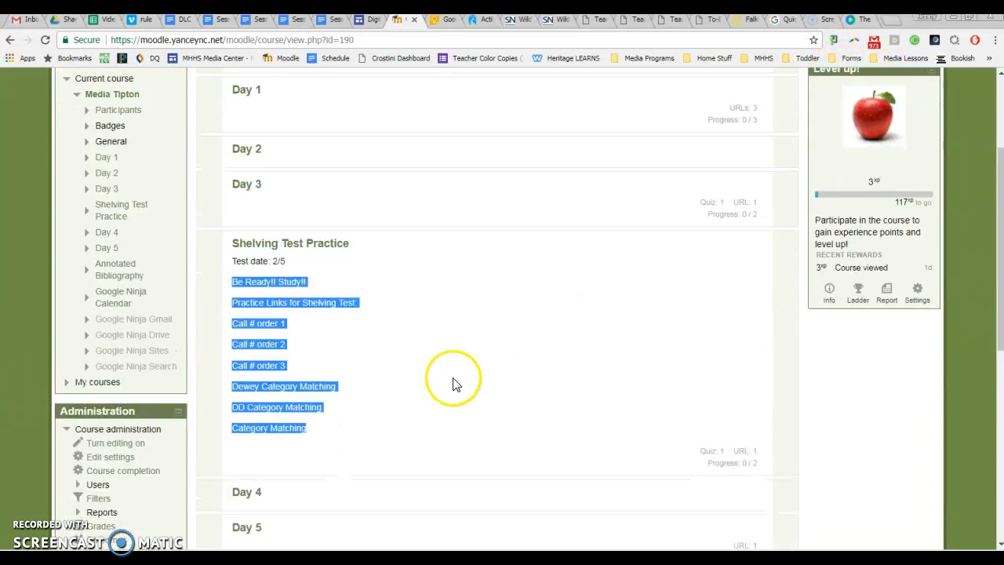
# - Turn course editing on and open the summary of the Shelving Test Practice section for editing
pyautogui.scroll(2, 475, 366)
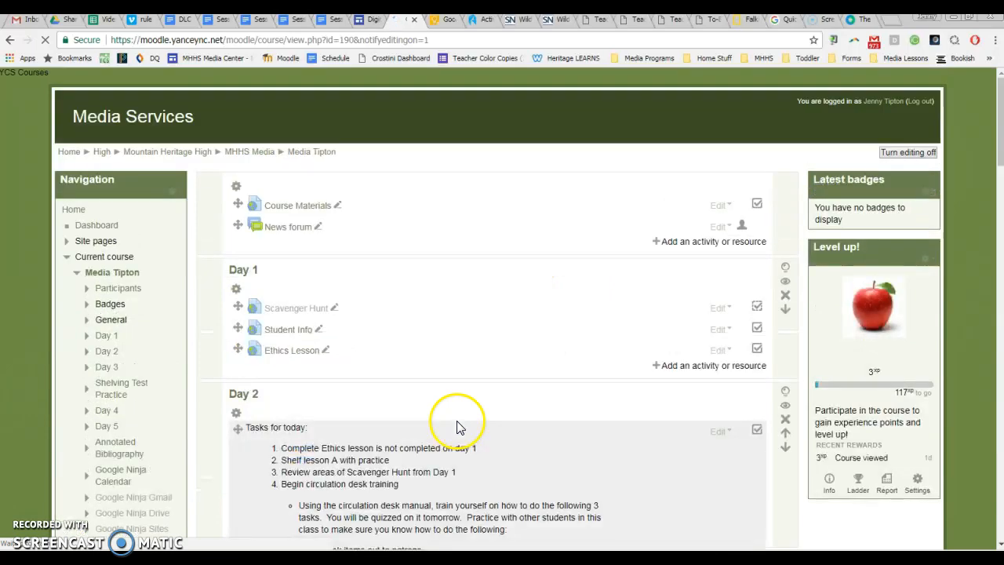
pyautogui.scroll(-6, 372, 378)
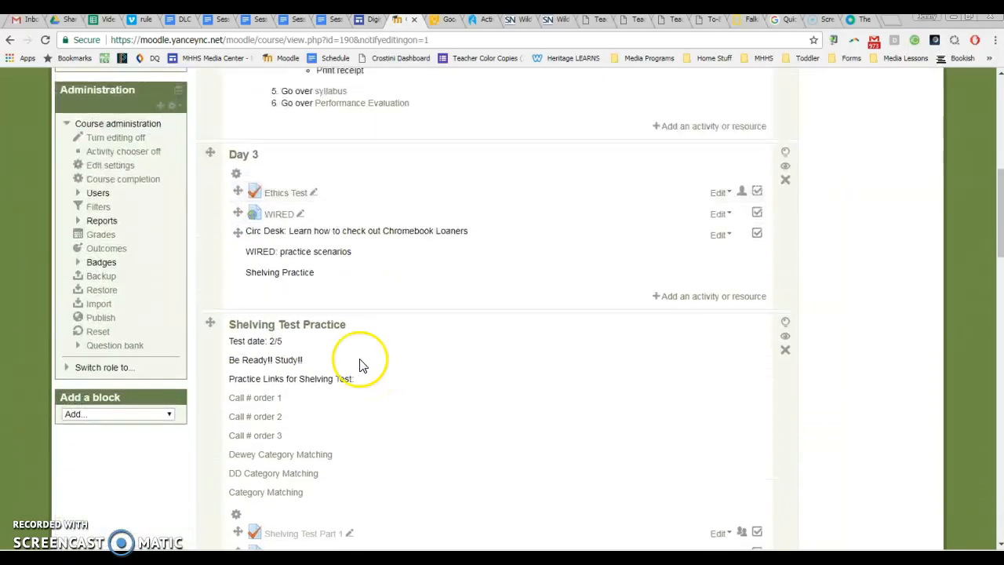
pyautogui.scroll(-1, 306, 342)
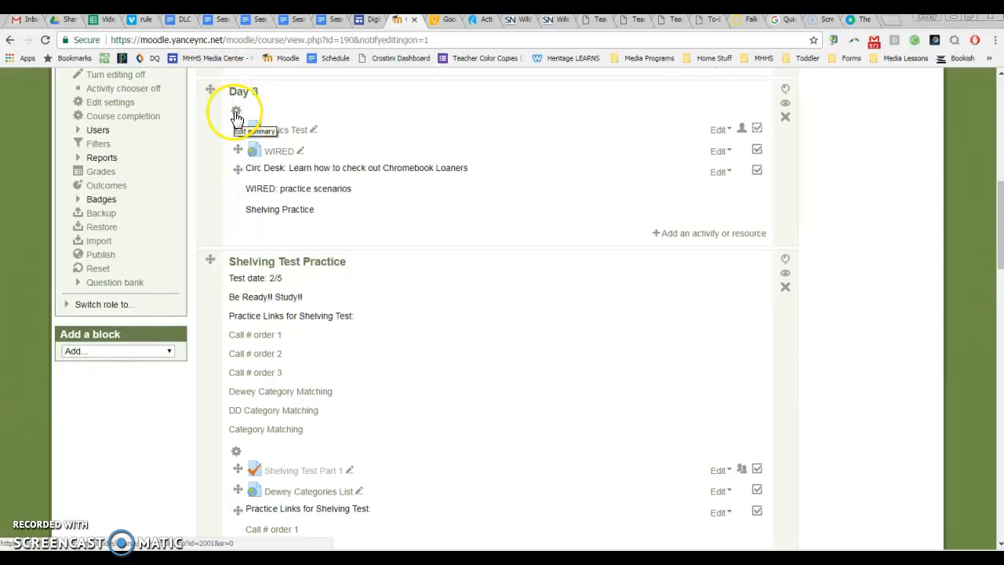
pyautogui.scroll(-1, 314, 385)
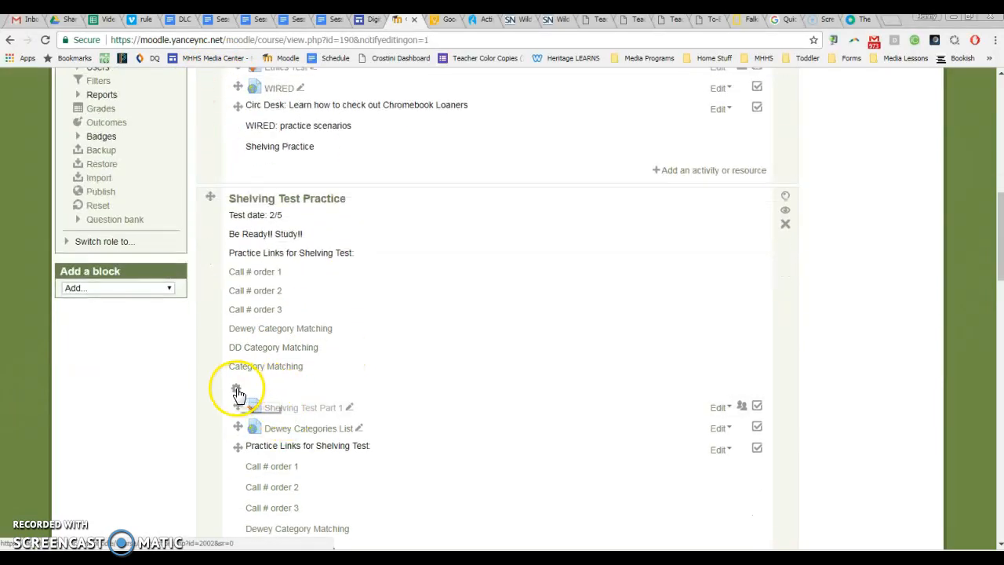
pyautogui.click(237, 390)
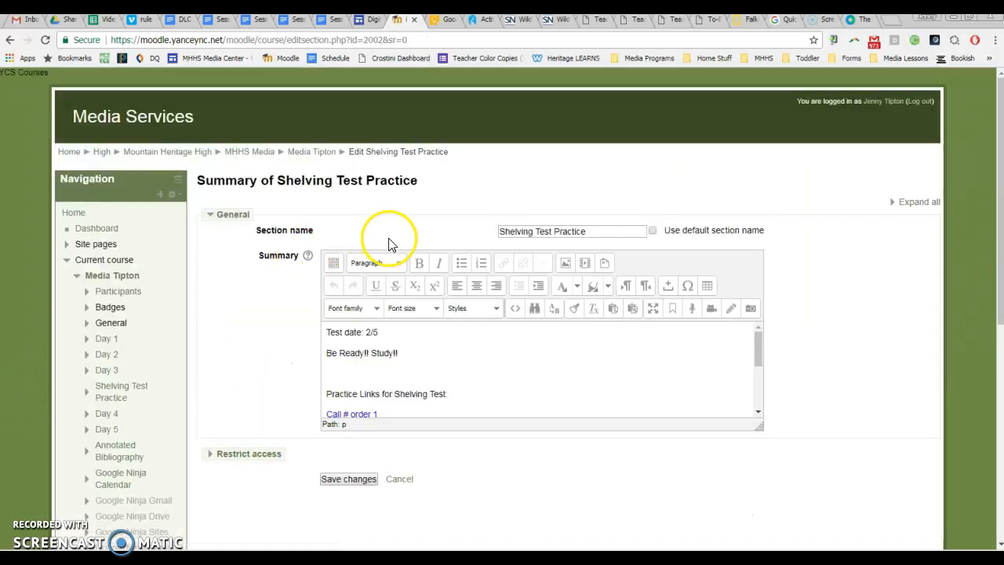
# - Cut the entire text out of the Shelving Test Practice section summary and save the changes
pyautogui.moveTo(329, 336); pyautogui.dragTo(426, 415)
pyautogui.scroll(5, 444, 372)
pyautogui.click(326, 333)
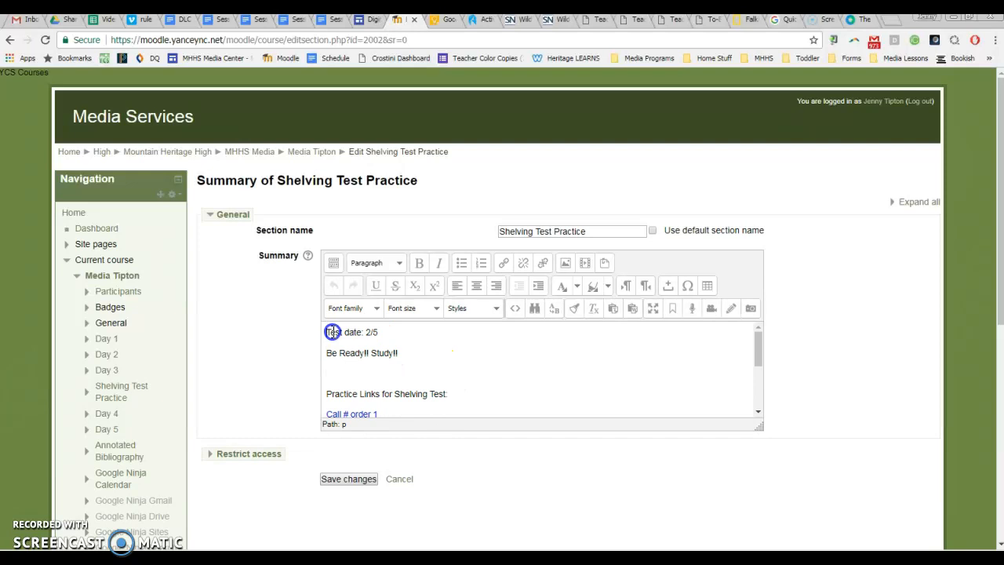
pyautogui.moveTo(326, 333); pyautogui.dragTo(408, 440)
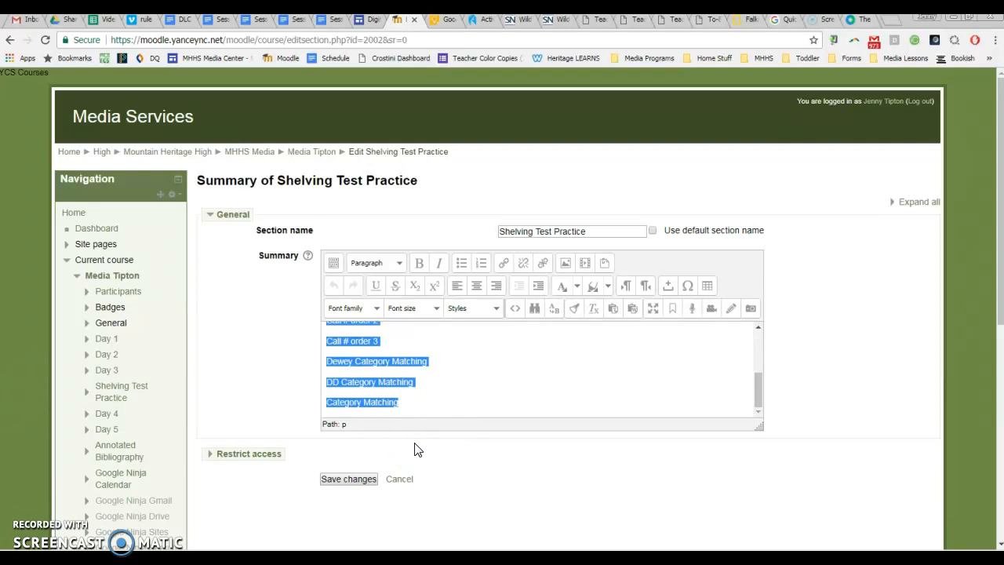
pyautogui.press('BackSpace')
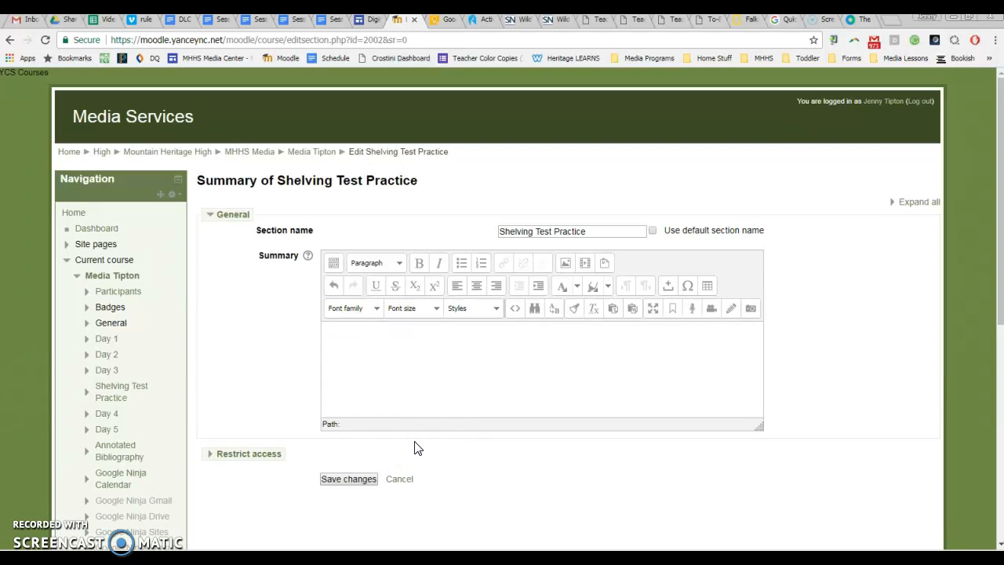
pyautogui.click(345, 480)
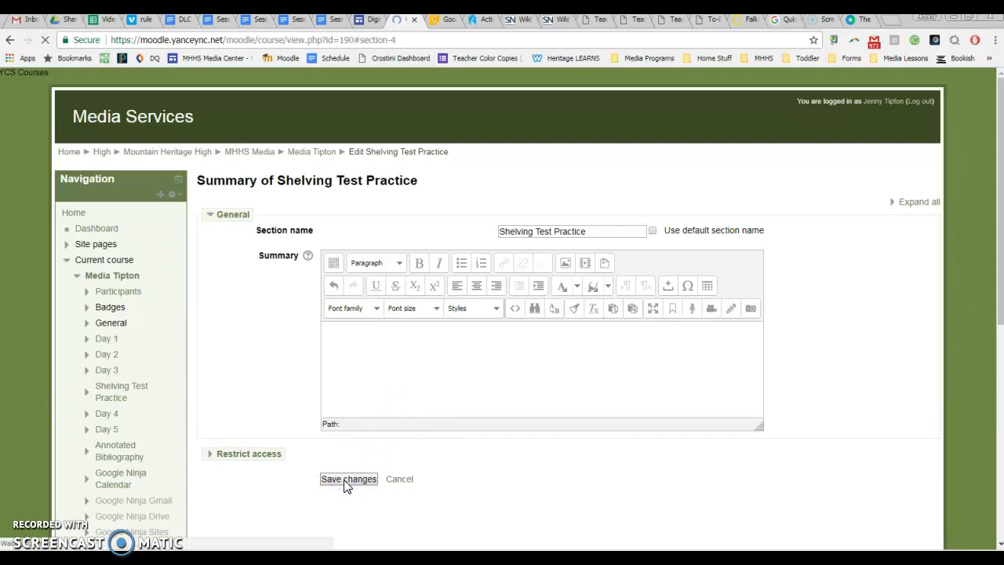
# - Add a new Page resource to the Shelving Test Practice section
pyautogui.scroll(3, 291, 296)
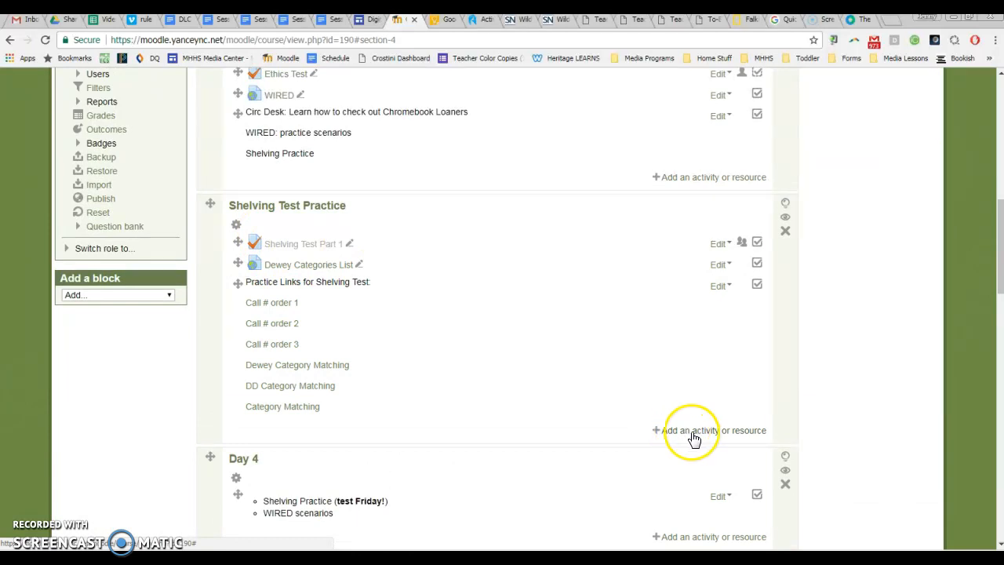
pyautogui.click(692, 432)
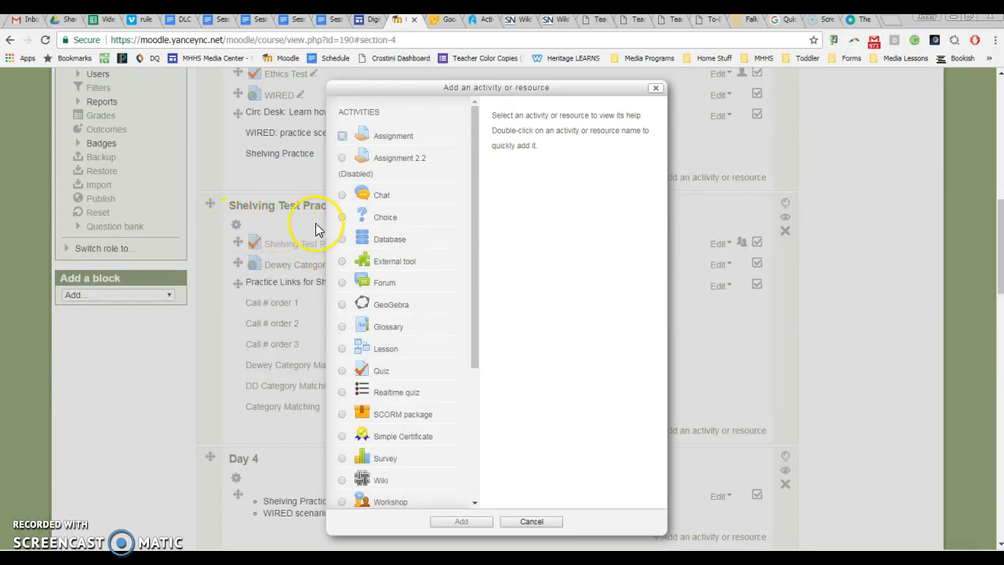
pyautogui.moveTo(475, 163); pyautogui.dragTo(455, 363)
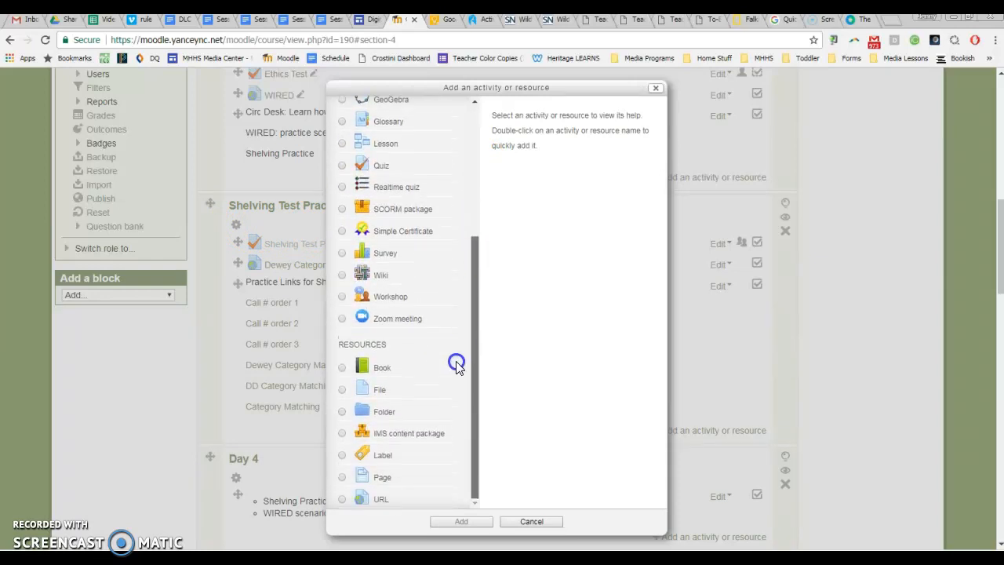
pyautogui.click(342, 479)
pyautogui.click(461, 522)
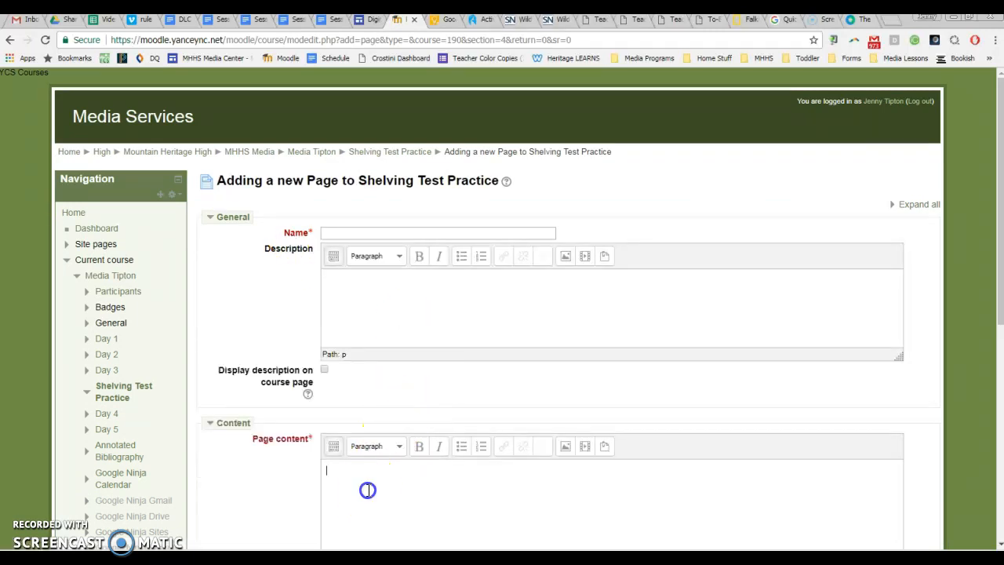
# - Paste the cut summary text as the page content, name the page "Shelving Test Practice", and save it back to the course
pyautogui.click(371, 490)
pyautogui.hotkey('ctrl', 'v')
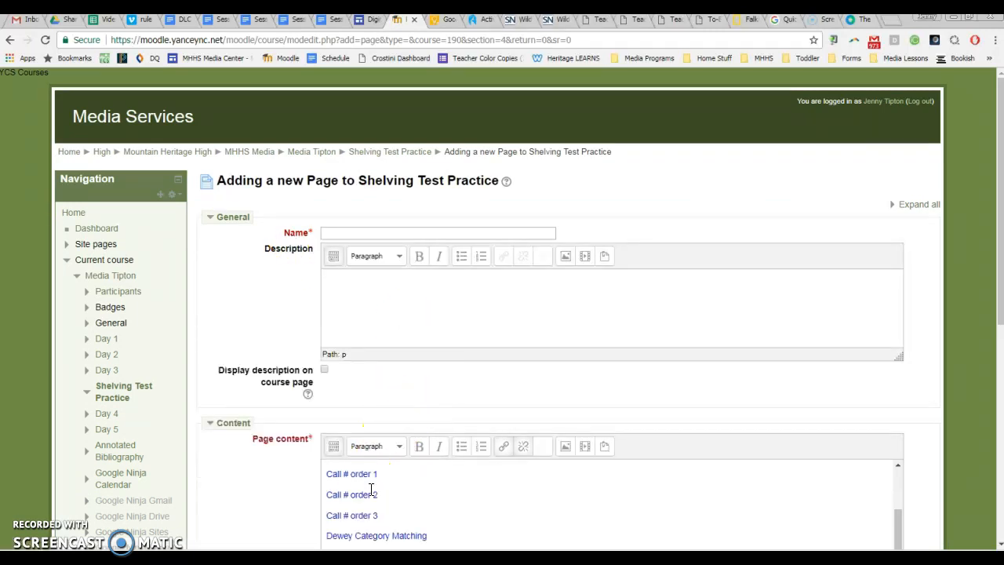
pyautogui.scroll(-1, 411, 472)
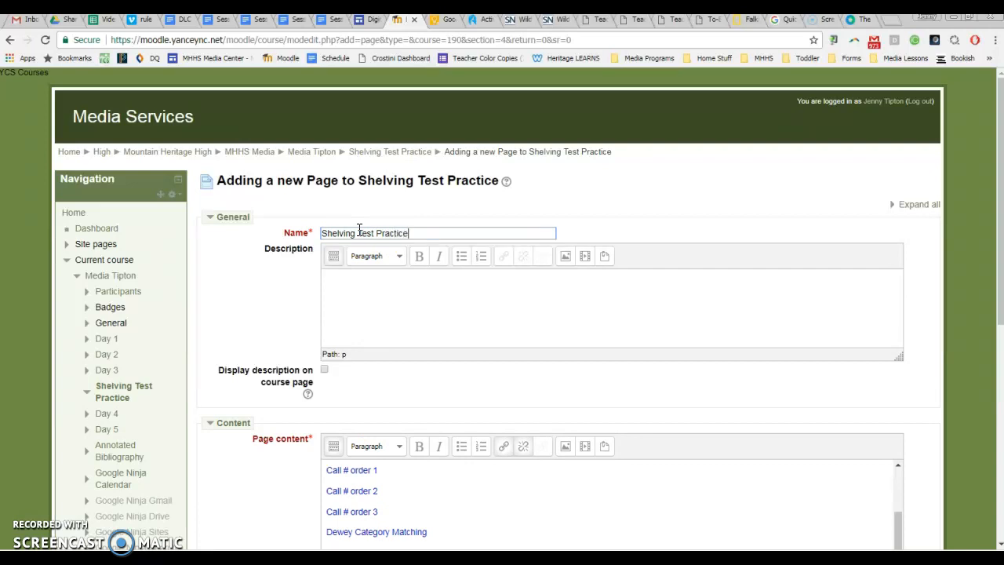
pyautogui.scroll(-5, 332, 330)
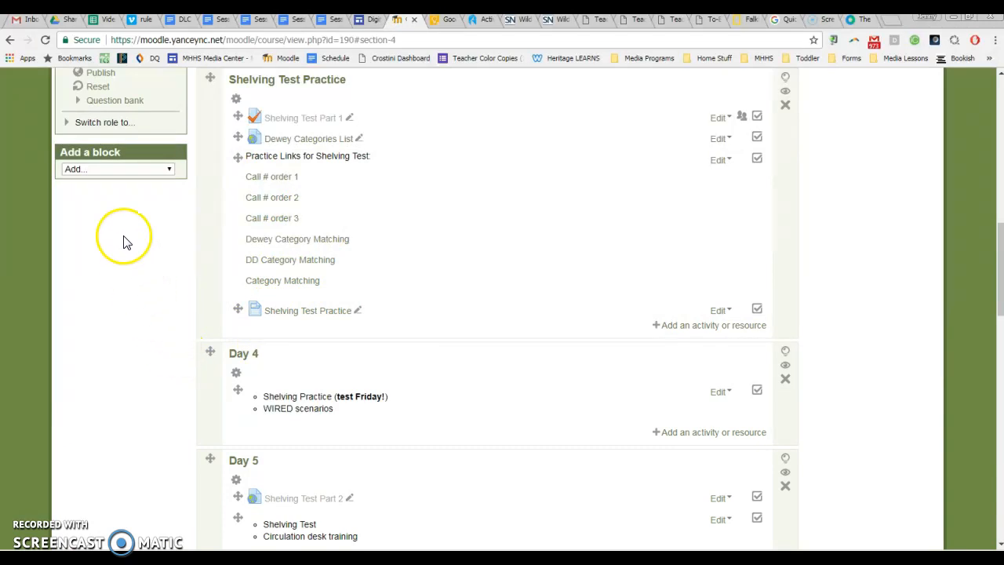
# - Switch the course role to Student
pyautogui.scroll(2, 126, 240)
pyautogui.click(117, 185)
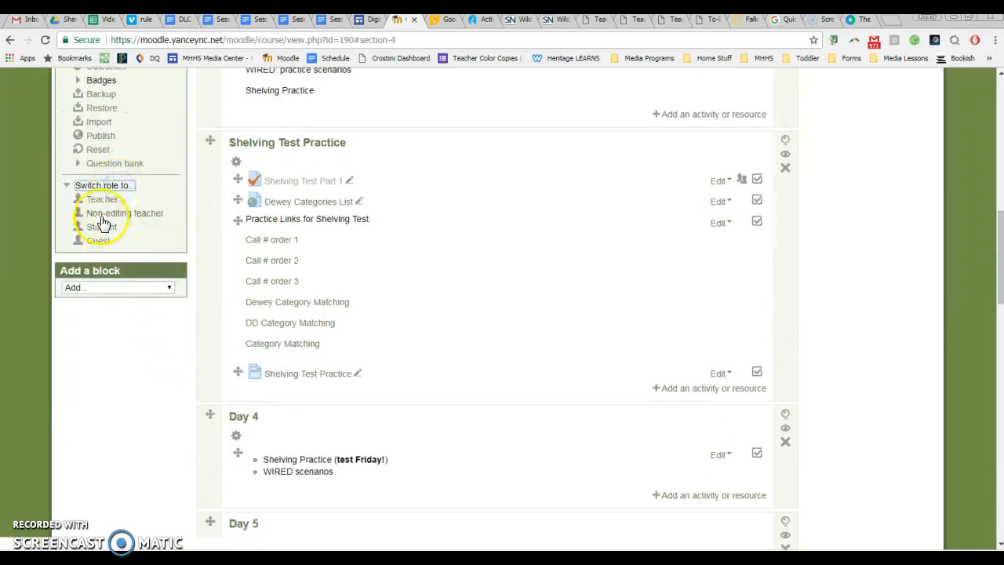
pyautogui.click(101, 227)
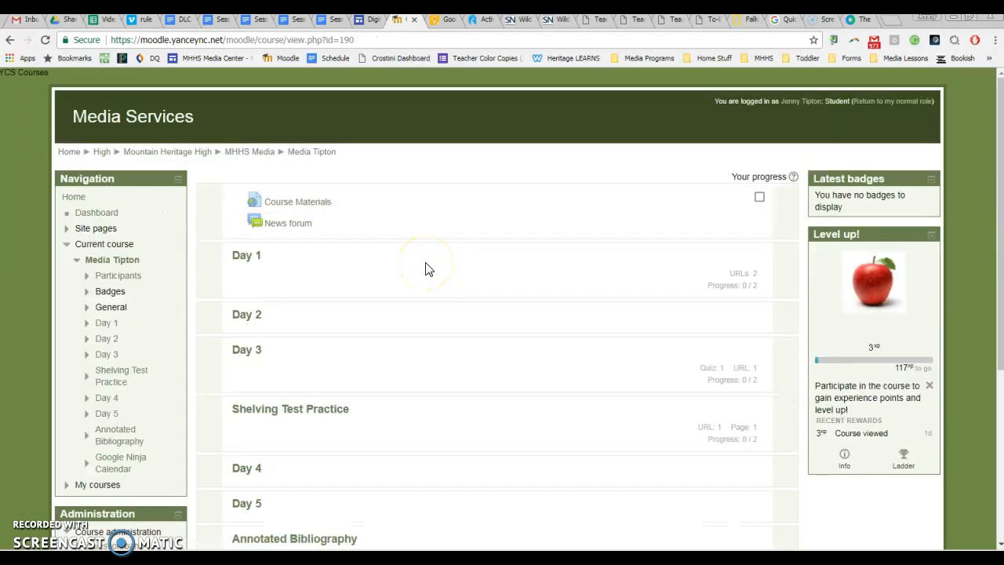
# - View the Shelving Test Practice page from its section as a student, check its "Call # order 1" link, and come back to the page
pyautogui.scroll(-3, 429, 283)
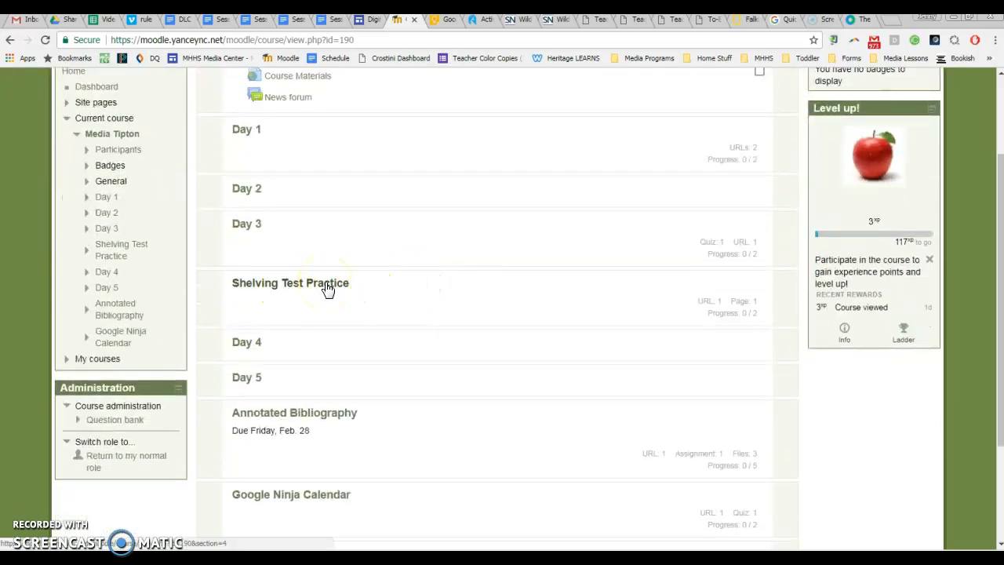
pyautogui.click(311, 287)
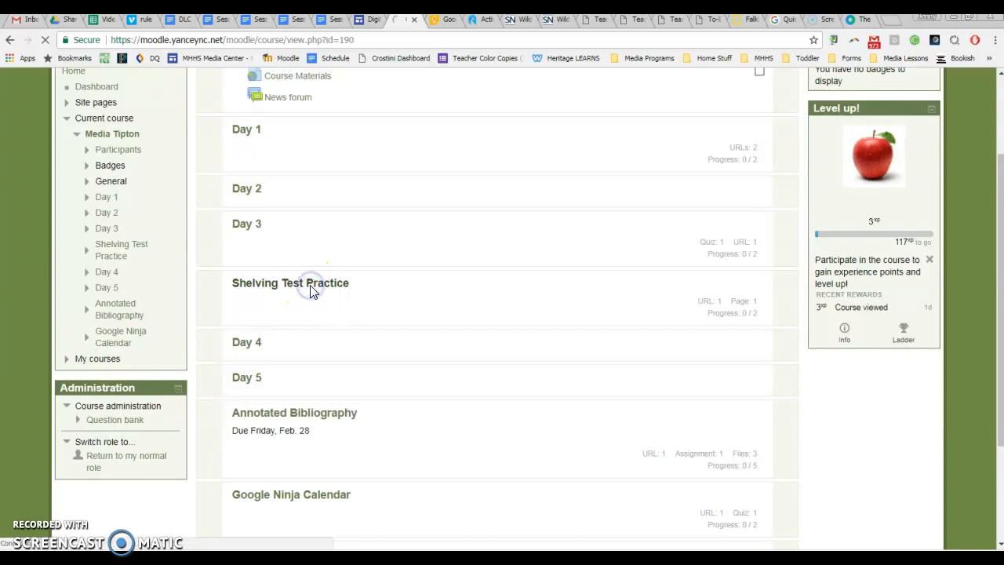
pyautogui.scroll(-2, 444, 349)
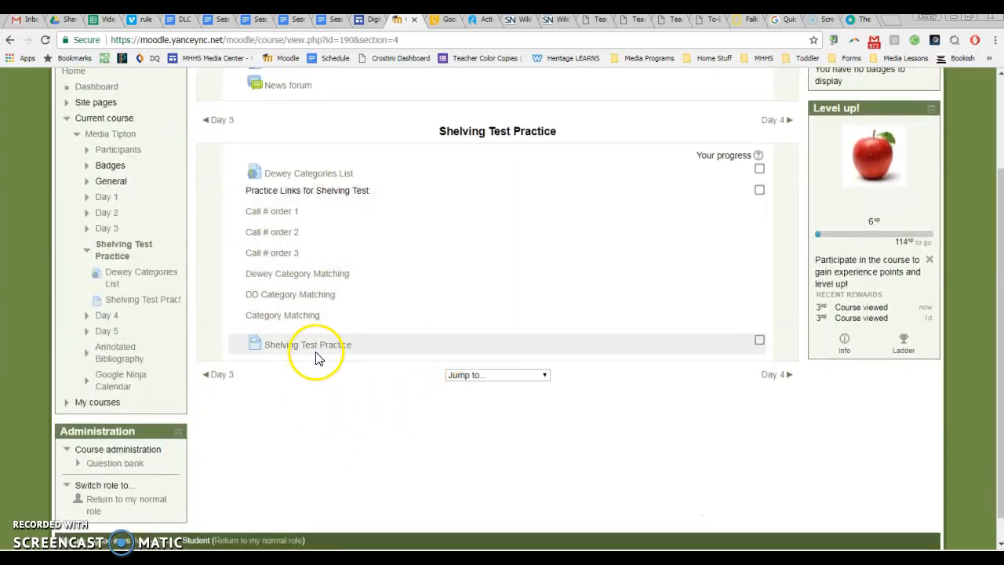
pyautogui.click(322, 346)
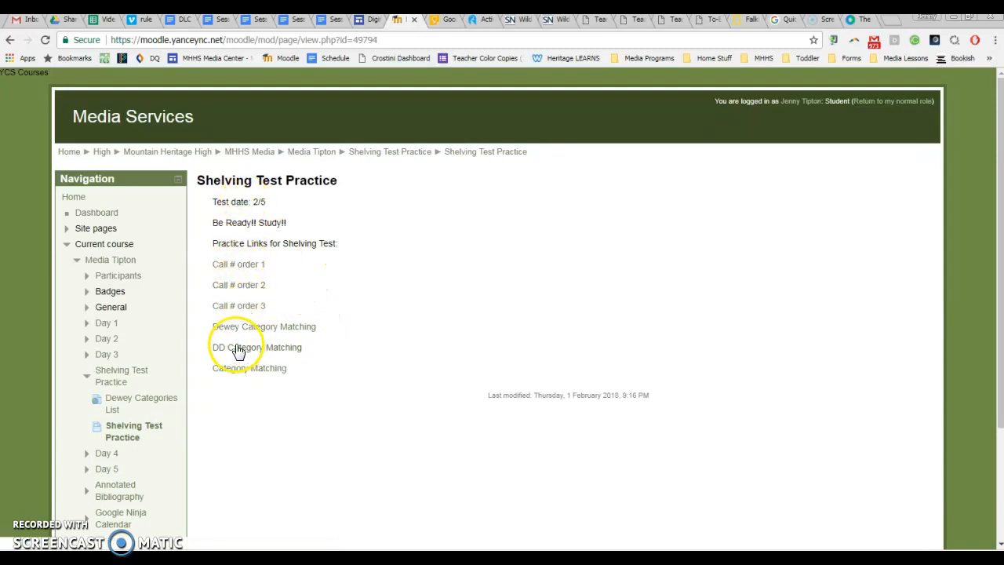
pyautogui.click(248, 270)
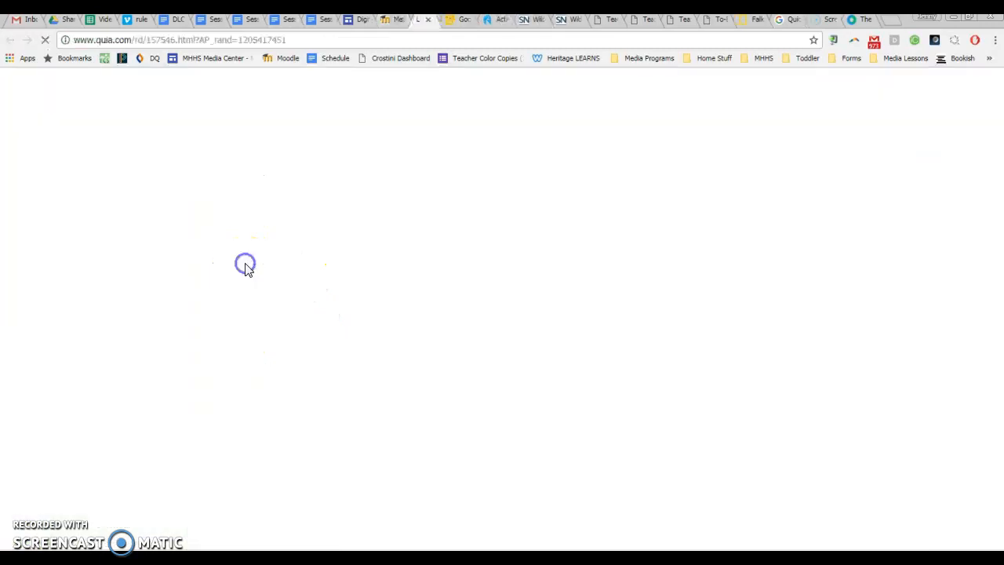
pyautogui.click(387, 22)
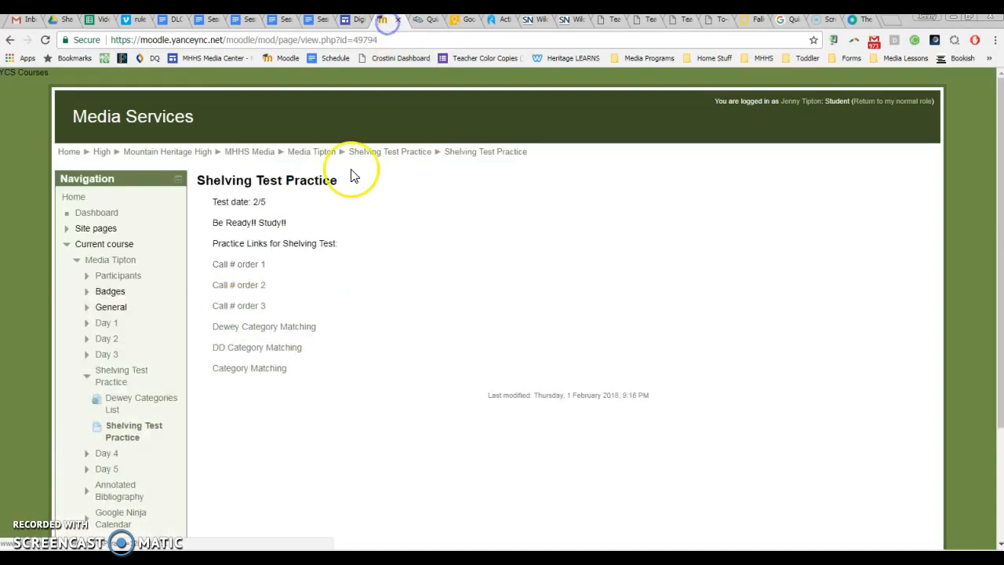
# - Go back to the Media Services course page and return to the normal role
pyautogui.click(313, 152)
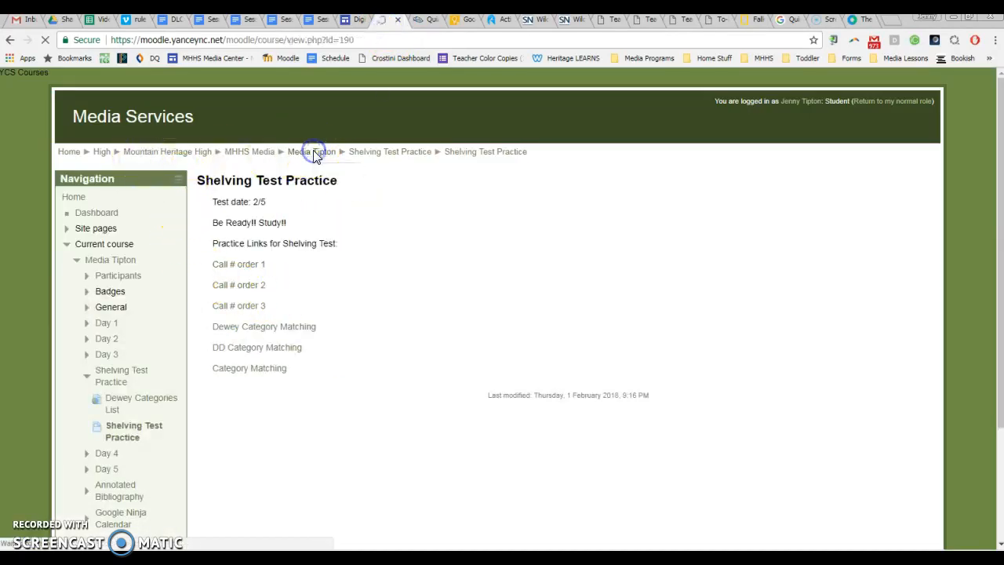
pyautogui.scroll(-3, 134, 359)
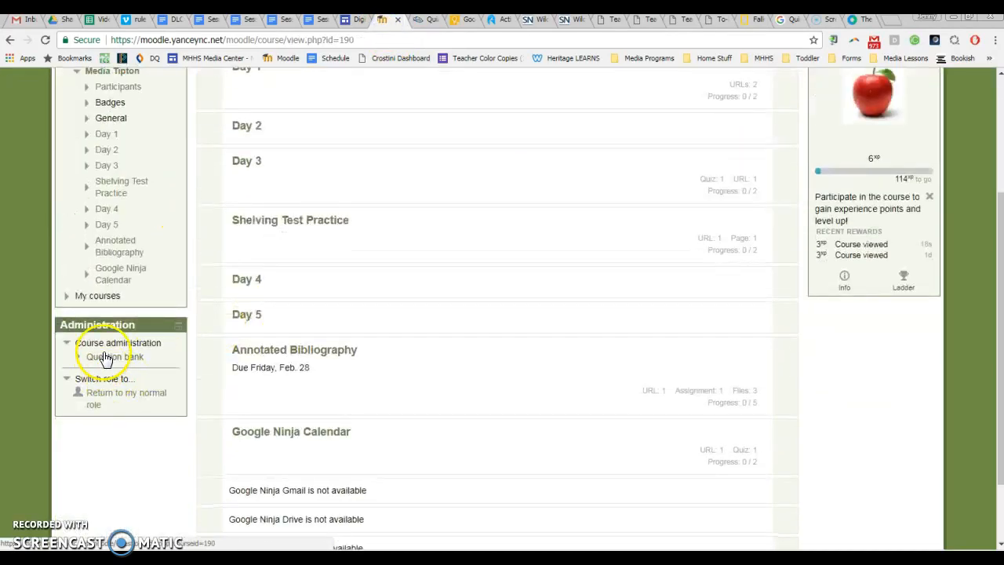
pyautogui.click(96, 398)
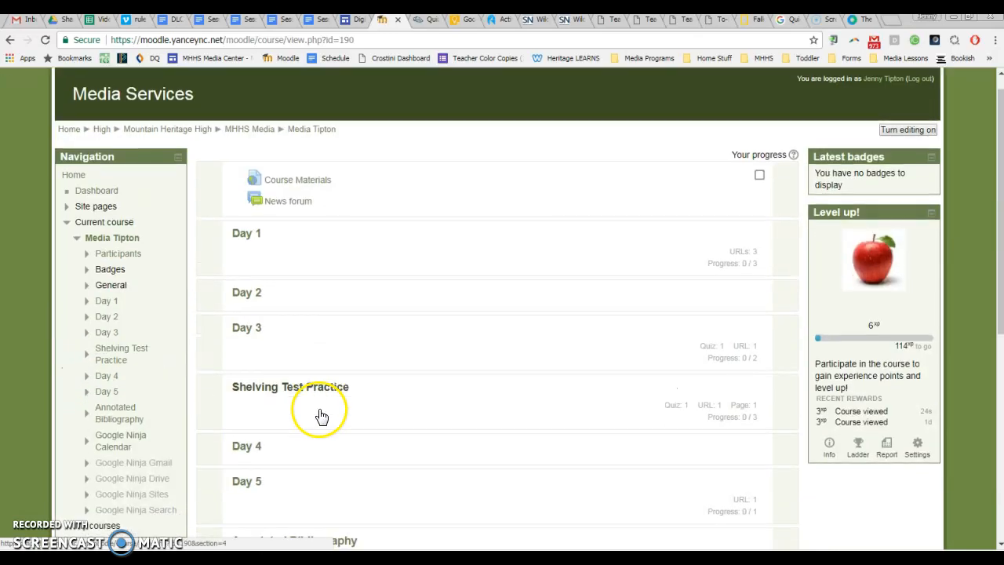
# - Turn course editing on and move the Shelving Test Practice page above Shelving Test Part 1 in its section
pyautogui.scroll(-1, 321, 416)
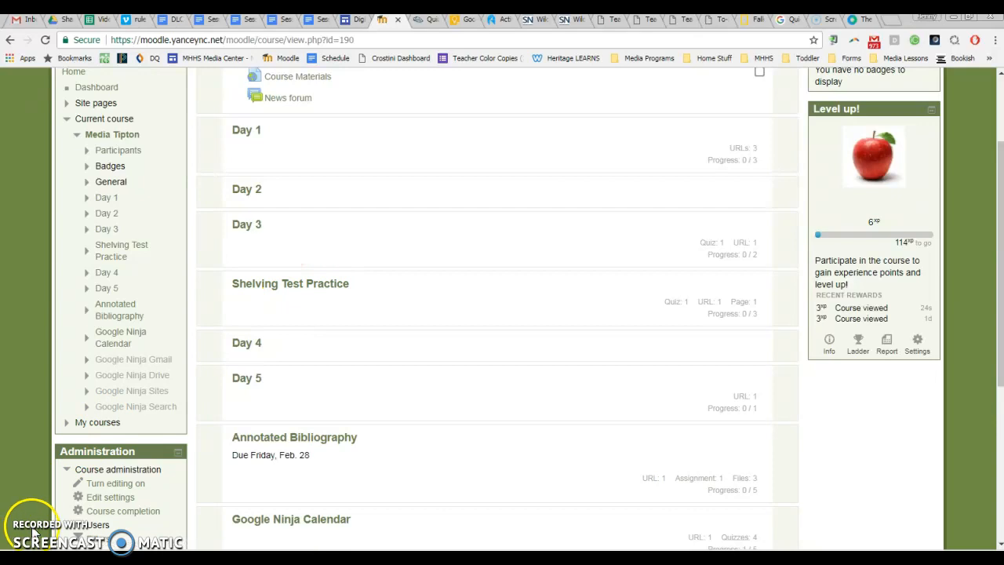
pyautogui.scroll(1, 739, 343)
pyautogui.click(910, 152)
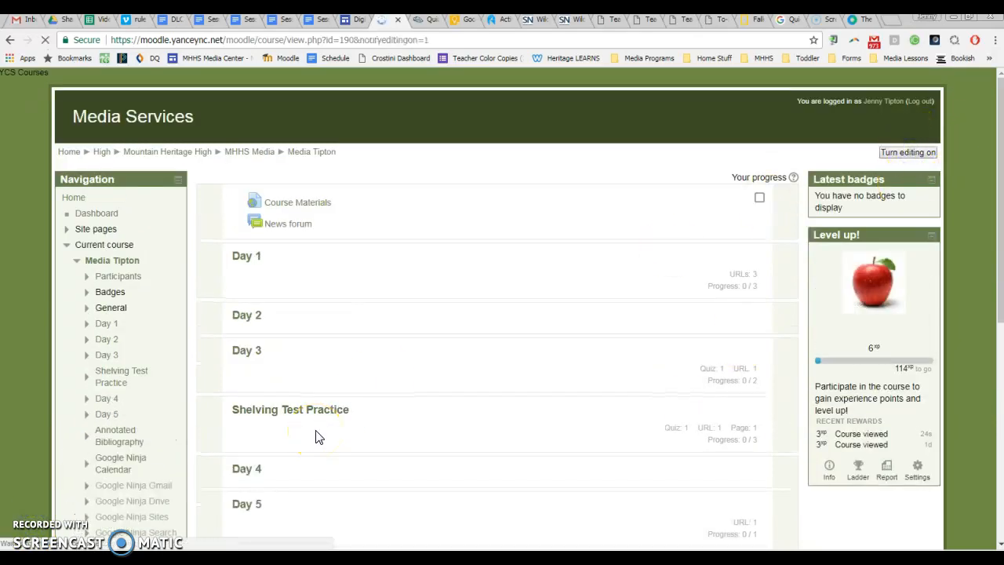
pyautogui.scroll(-4, 330, 460)
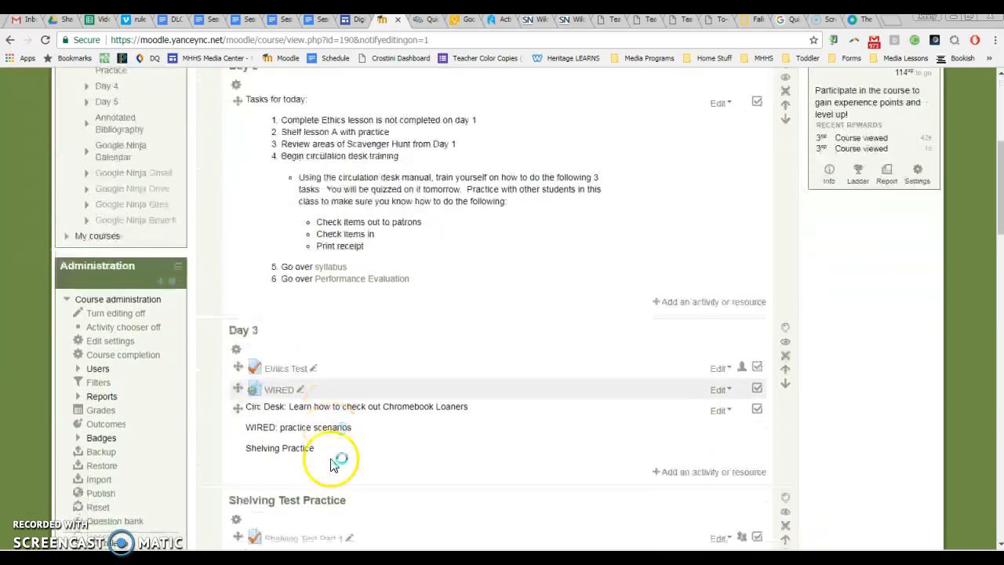
pyautogui.scroll(-4, 331, 465)
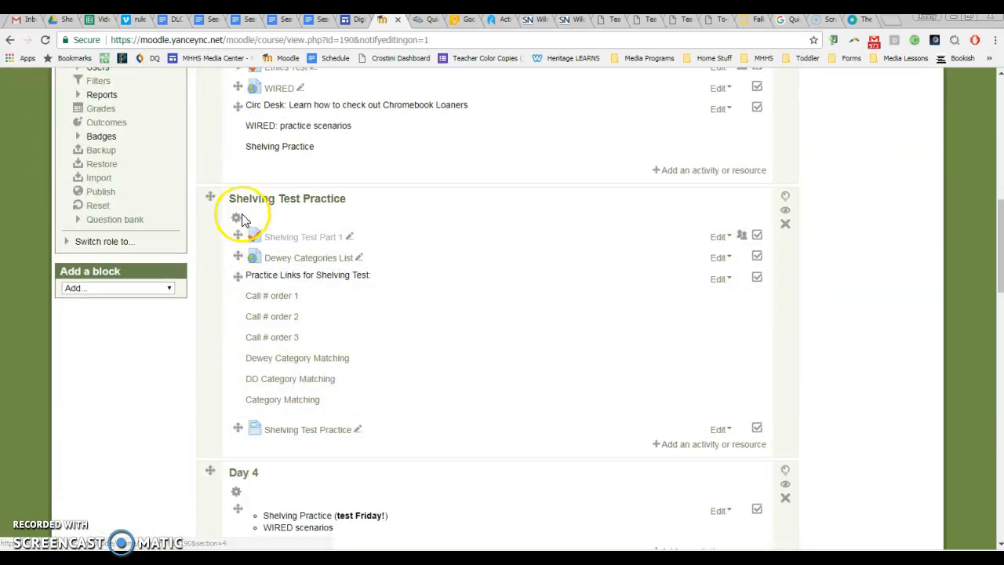
pyautogui.click(240, 430)
pyautogui.moveTo(236, 236); pyautogui.dragTo(244, 229)
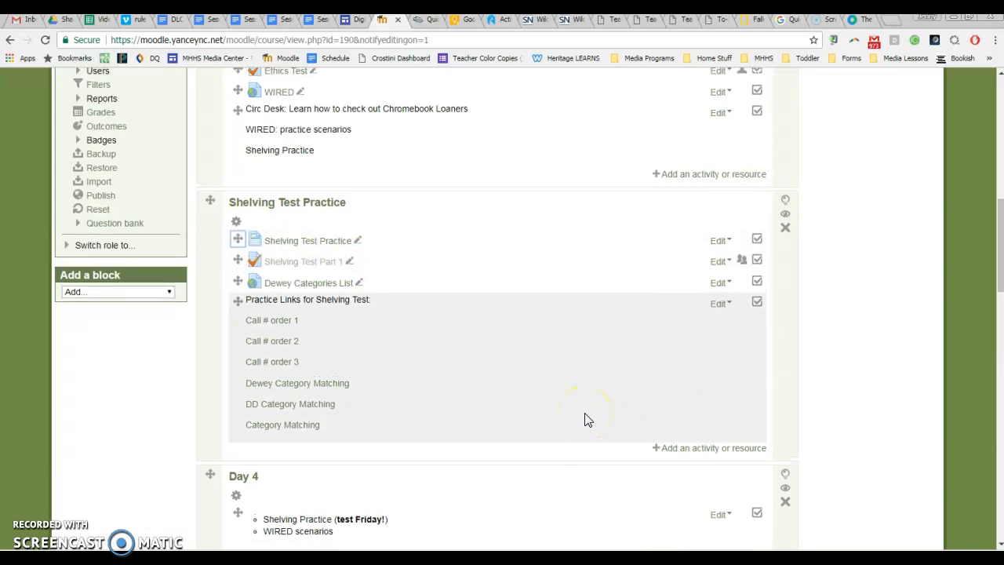
# - Leave the Media Services course and open the YES Math 2 SPR14 course from the list of own courses
pyautogui.scroll(15, 587, 418)
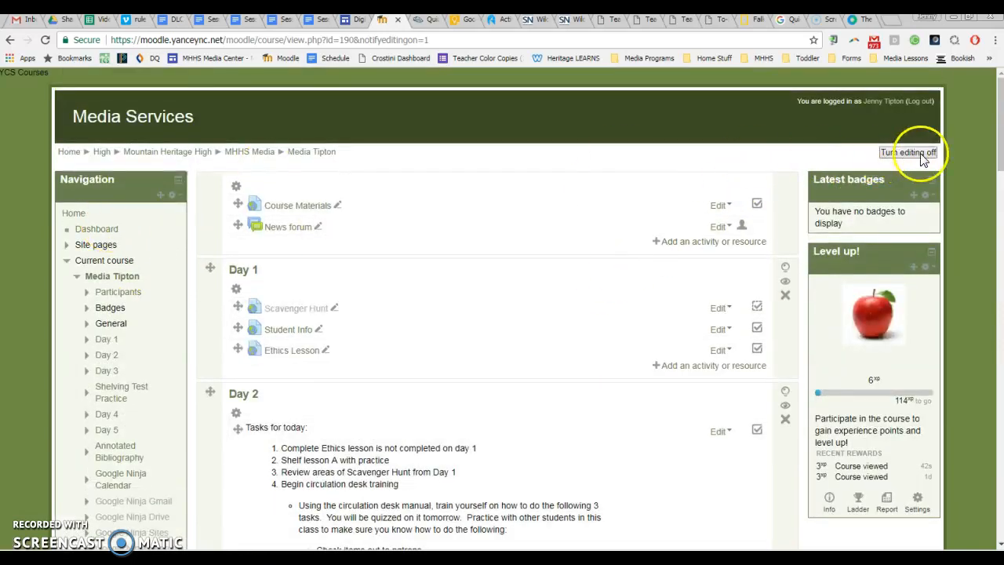
pyautogui.click(142, 152)
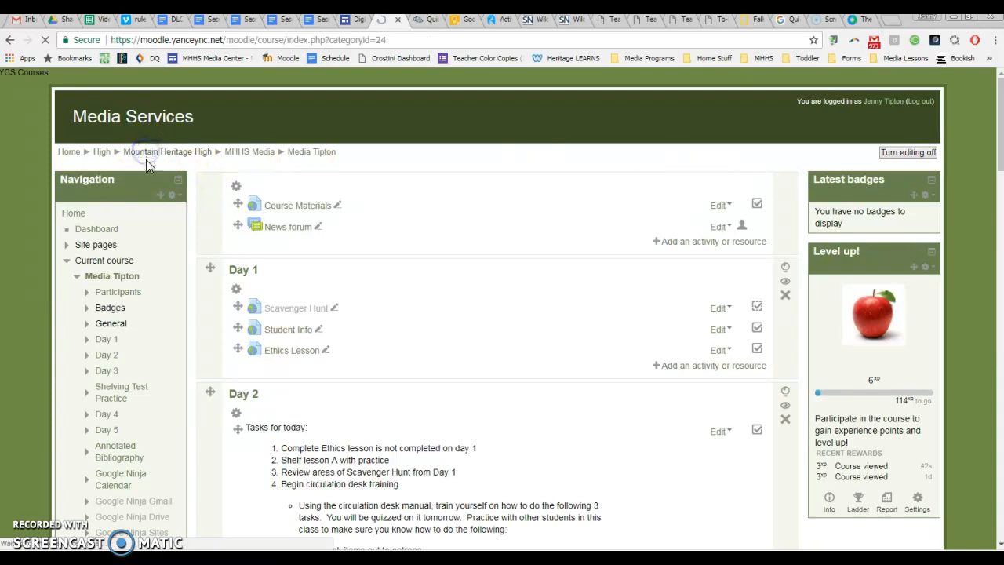
pyautogui.scroll(-3, 126, 271)
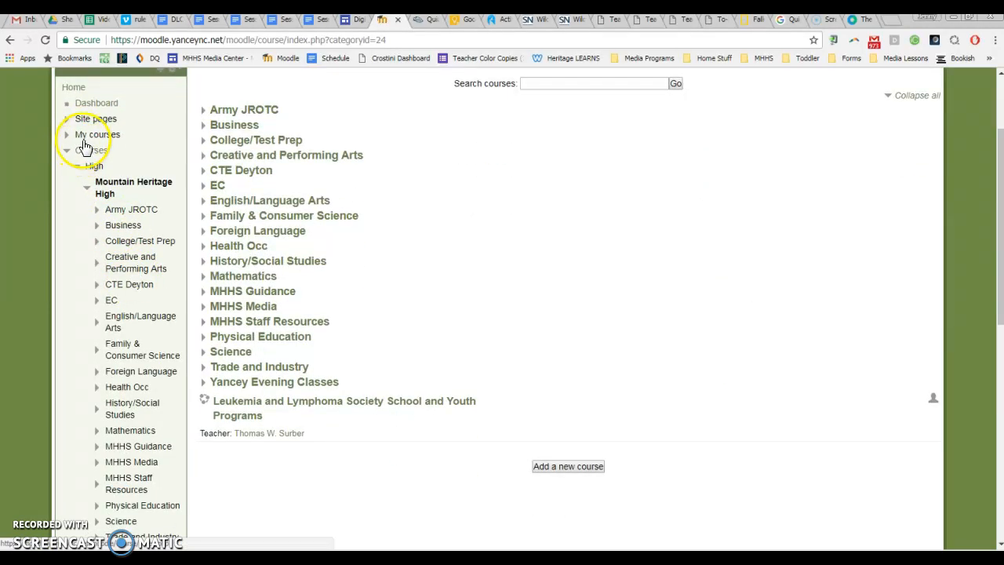
pyautogui.click(88, 135)
pyautogui.click(102, 336)
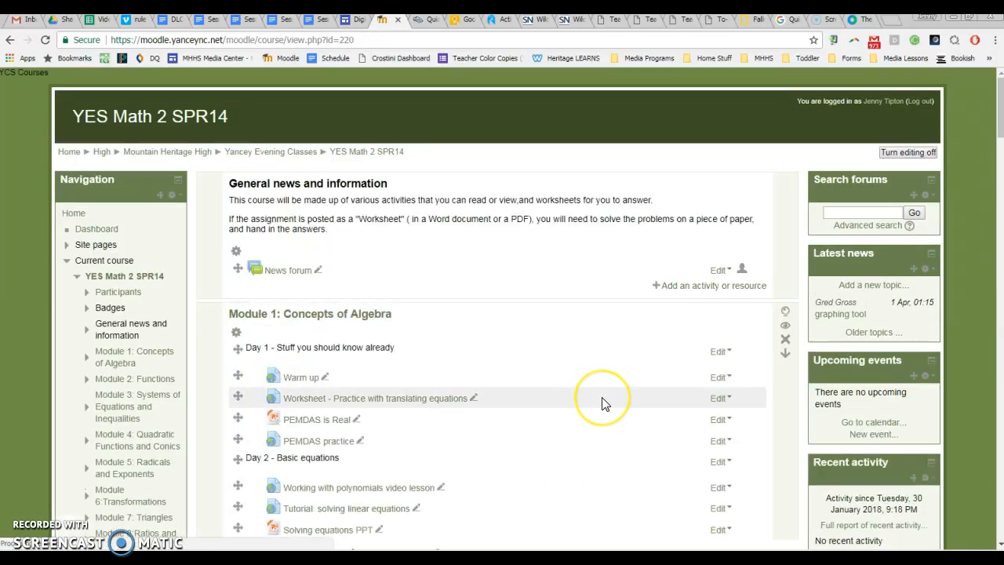
# - Turn editing off in YES Math 2 SPR14 and examine the compact module list and each module's resource counts
pyautogui.click(897, 154)
pyautogui.scroll(-3, 493, 420)
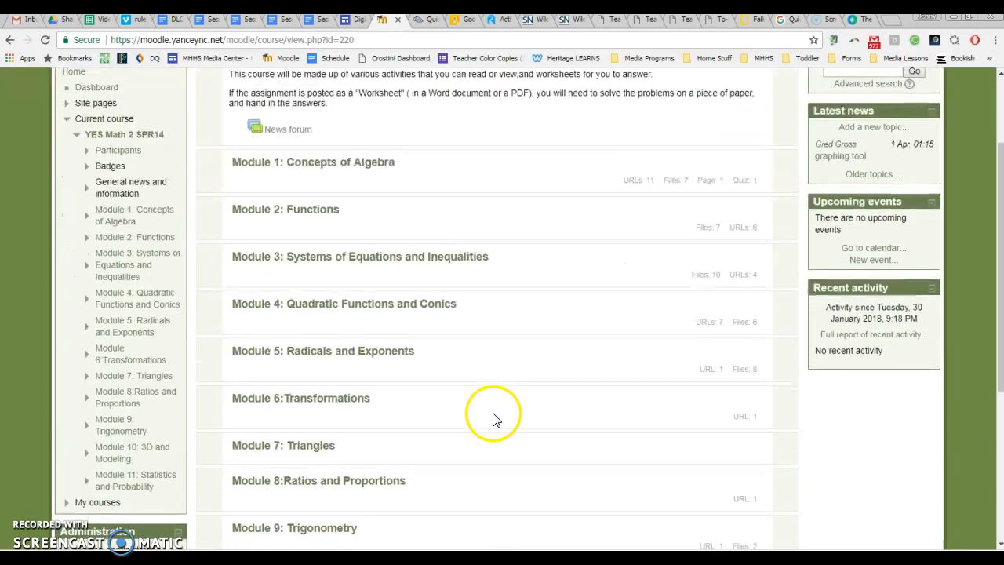
pyautogui.scroll(-2, 642, 480)
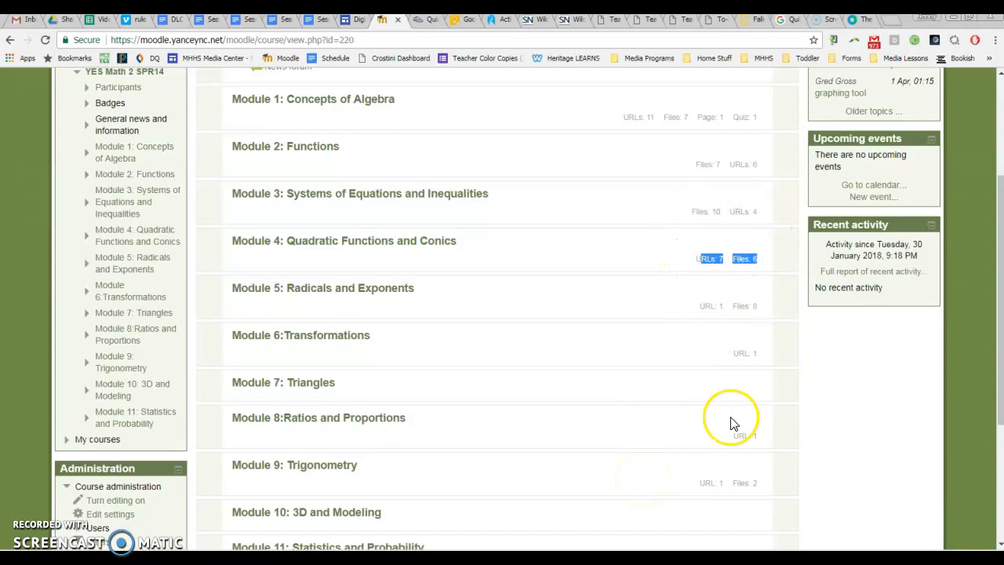
pyautogui.moveTo(757, 118); pyautogui.dragTo(735, 116)
pyautogui.scroll(-2, 651, 318)
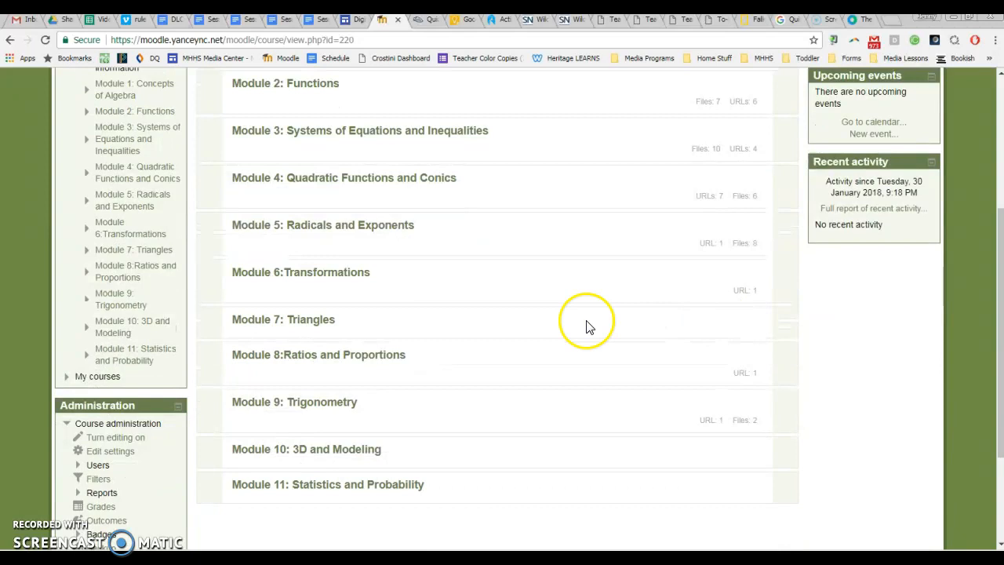
pyautogui.scroll(4, 565, 327)
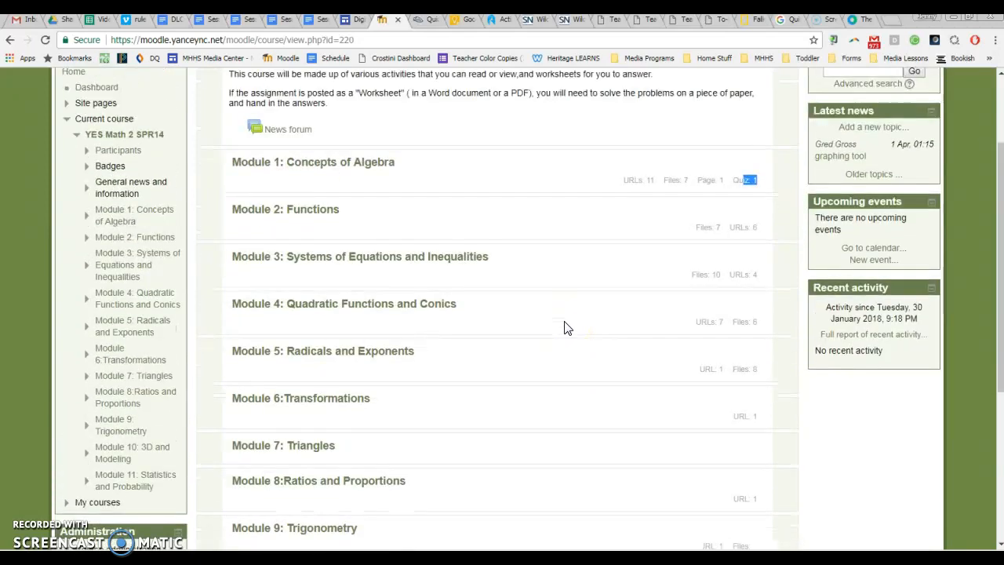